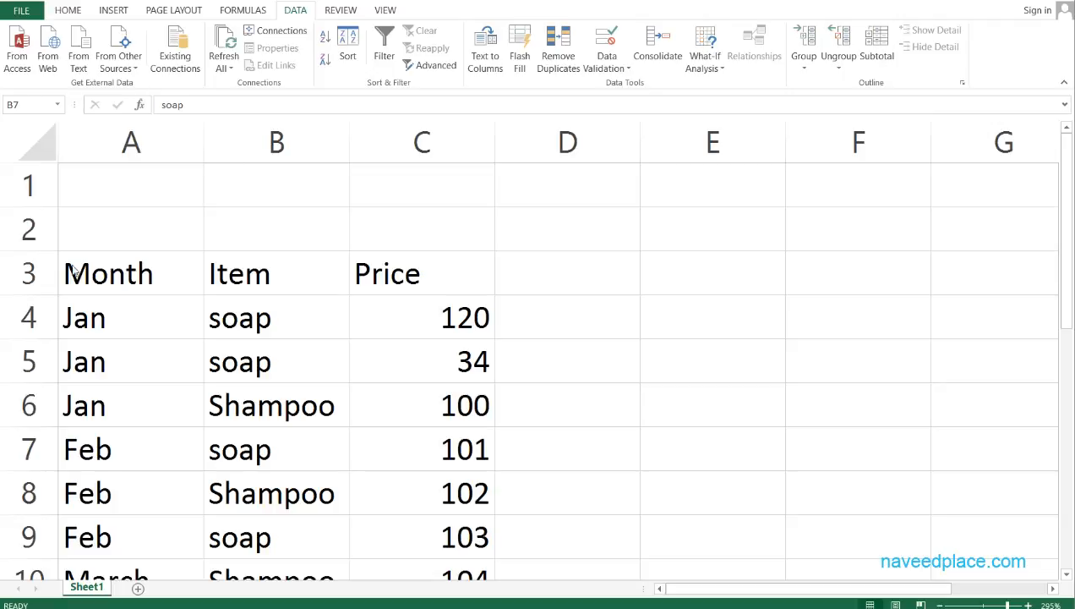
Step: Group columns A through C using the cells A1:C1
left_click(120, 186)
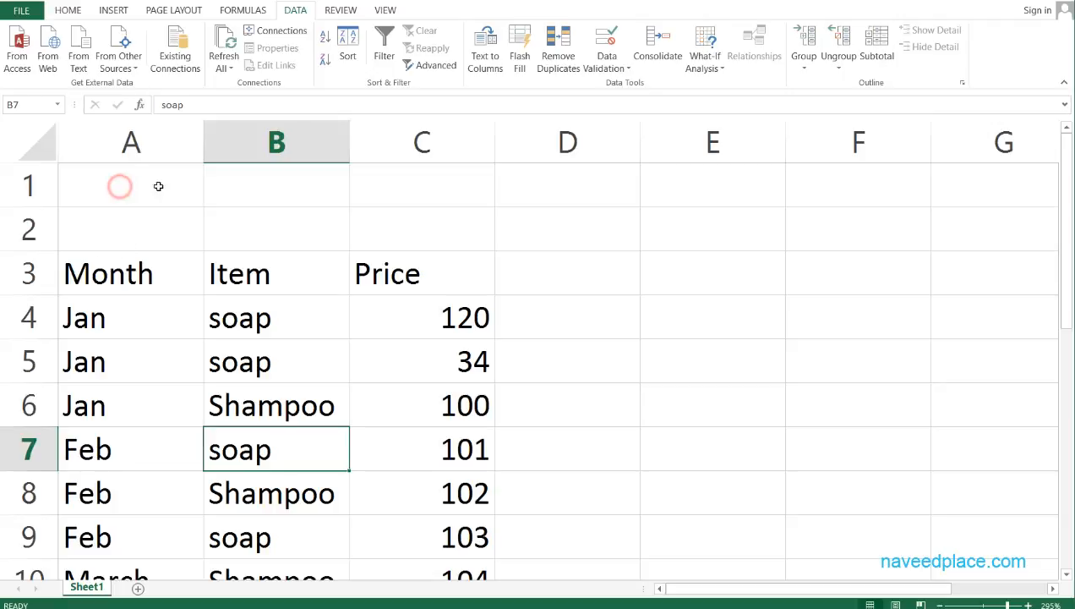
left_click(190, 262)
left_click_drag(128, 186, 396, 189)
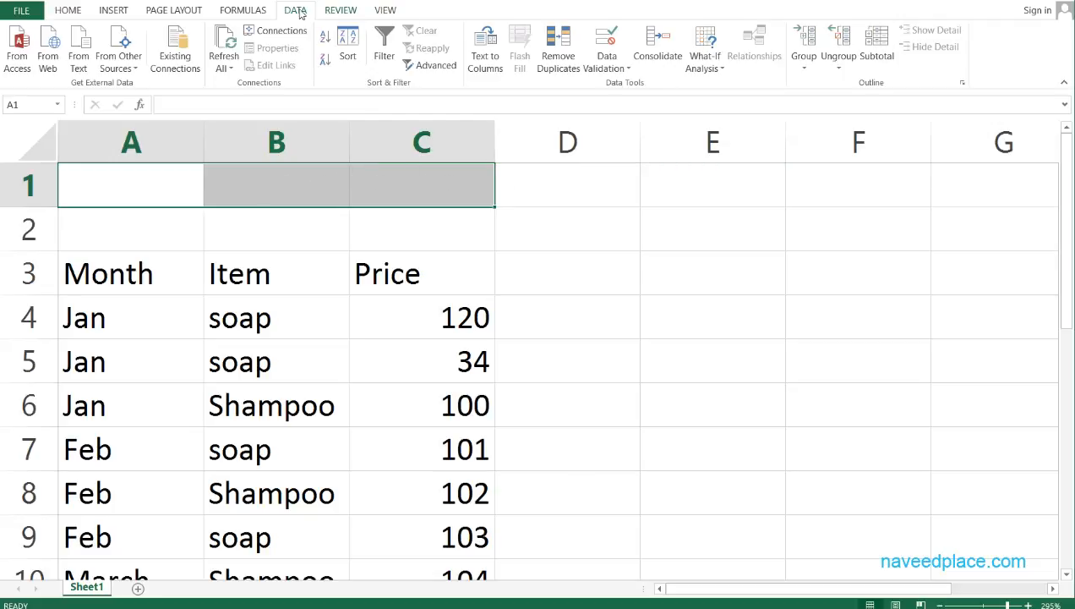
left_click(805, 41)
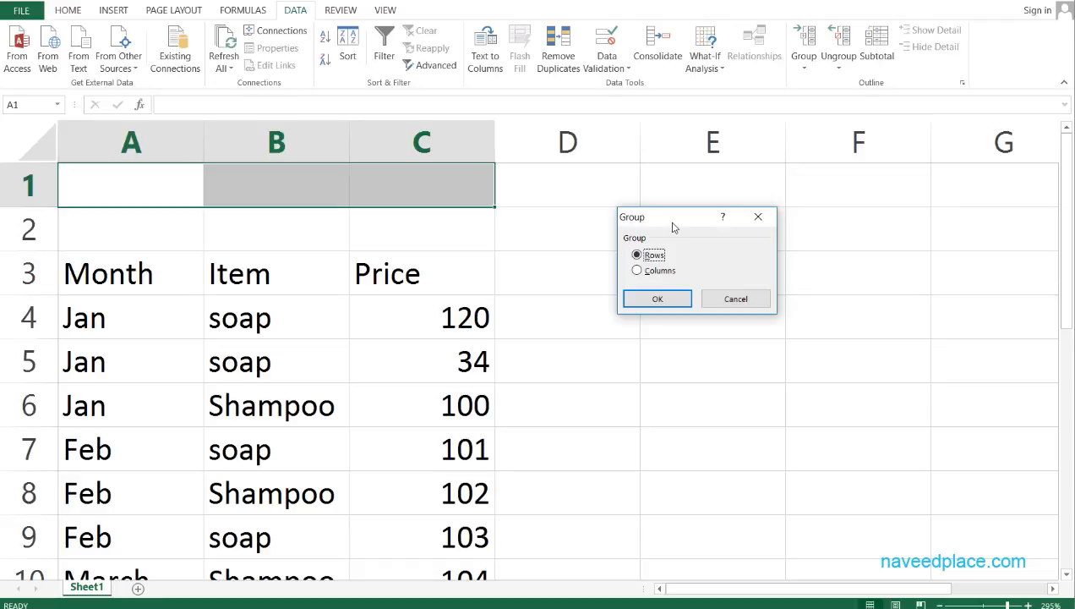
left_click(645, 270)
left_click(659, 300)
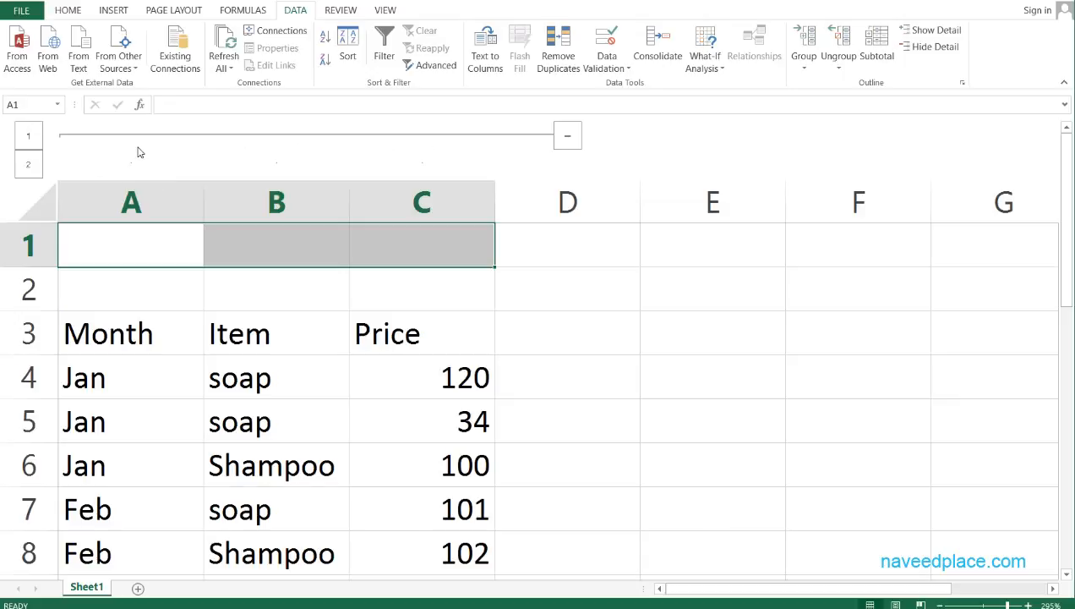
Step: Collapse and re-expand the grouped columns A through C three times
left_click(564, 139)
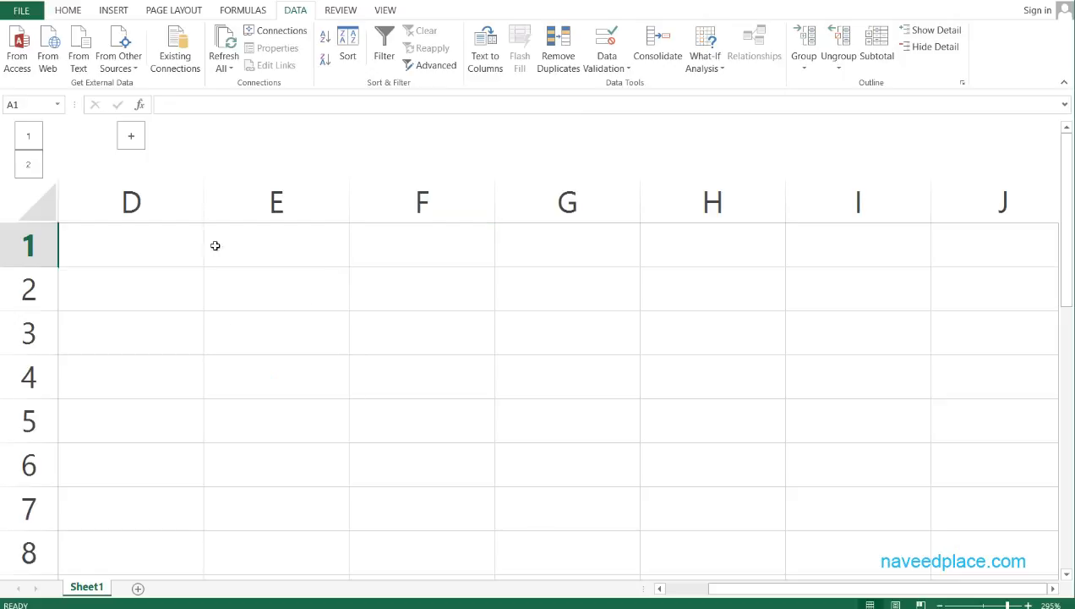
left_click(131, 137)
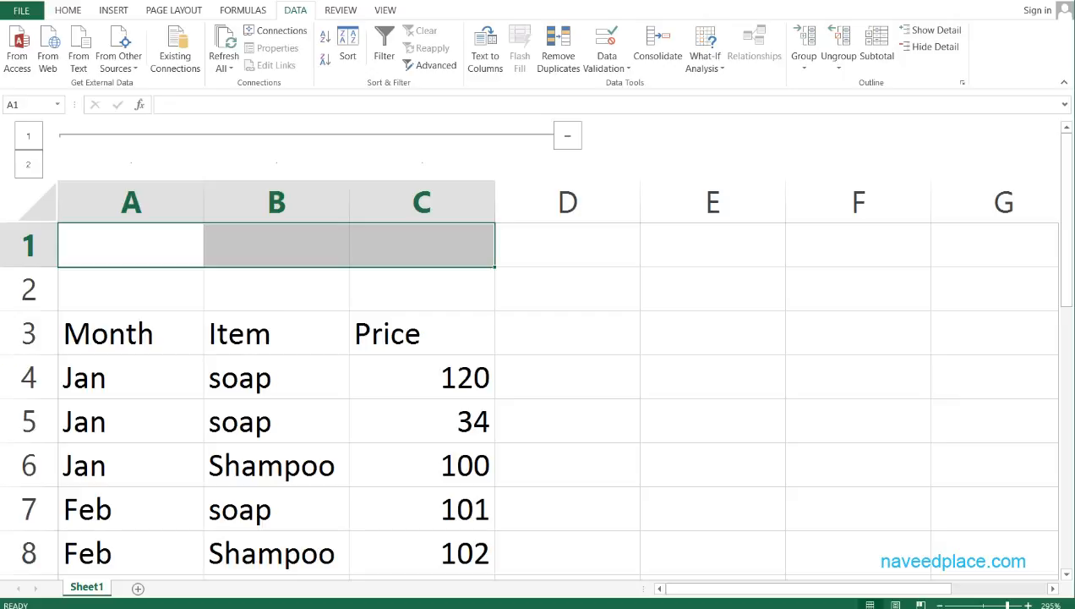
left_click(559, 137)
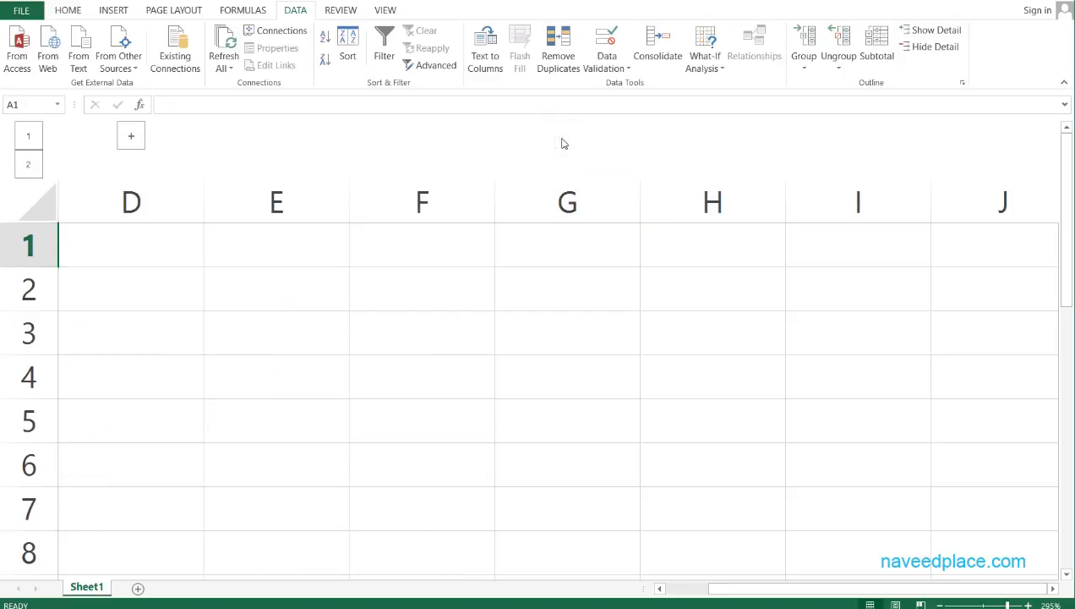
left_click(133, 138)
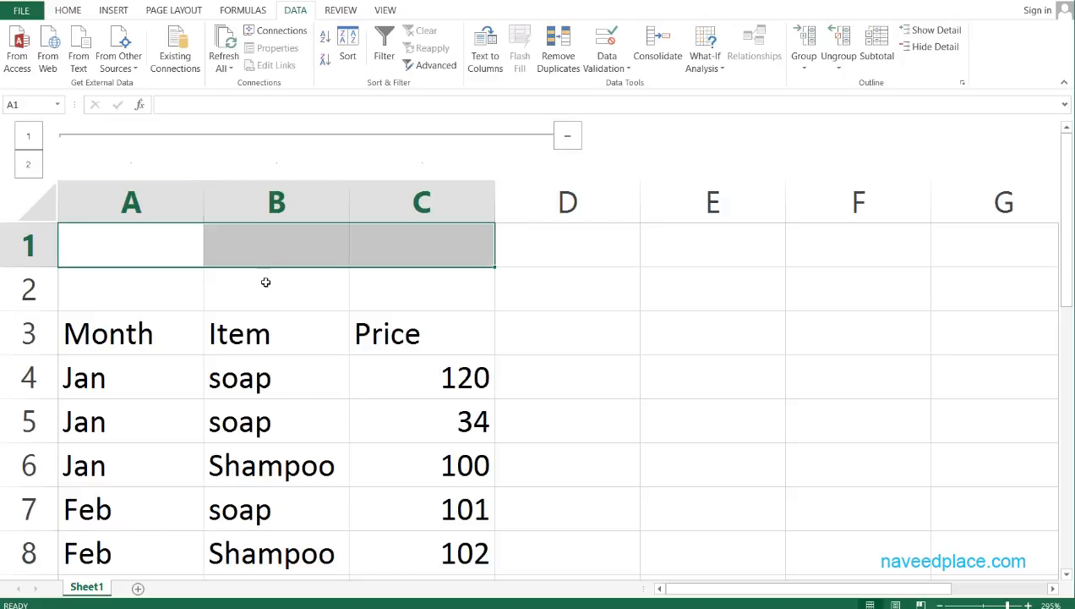
left_click(566, 139)
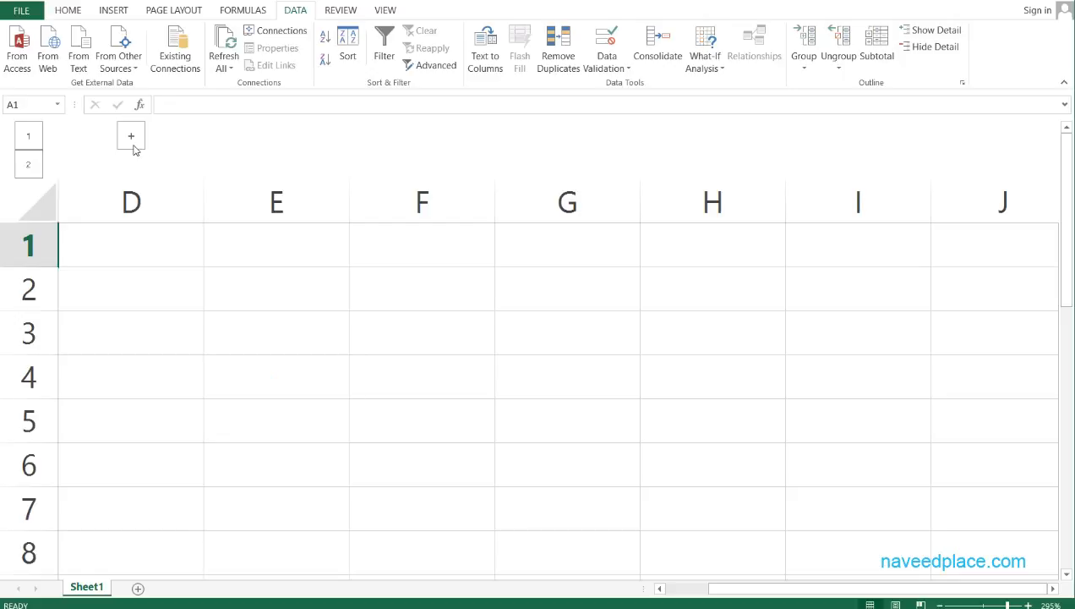
left_click(132, 138)
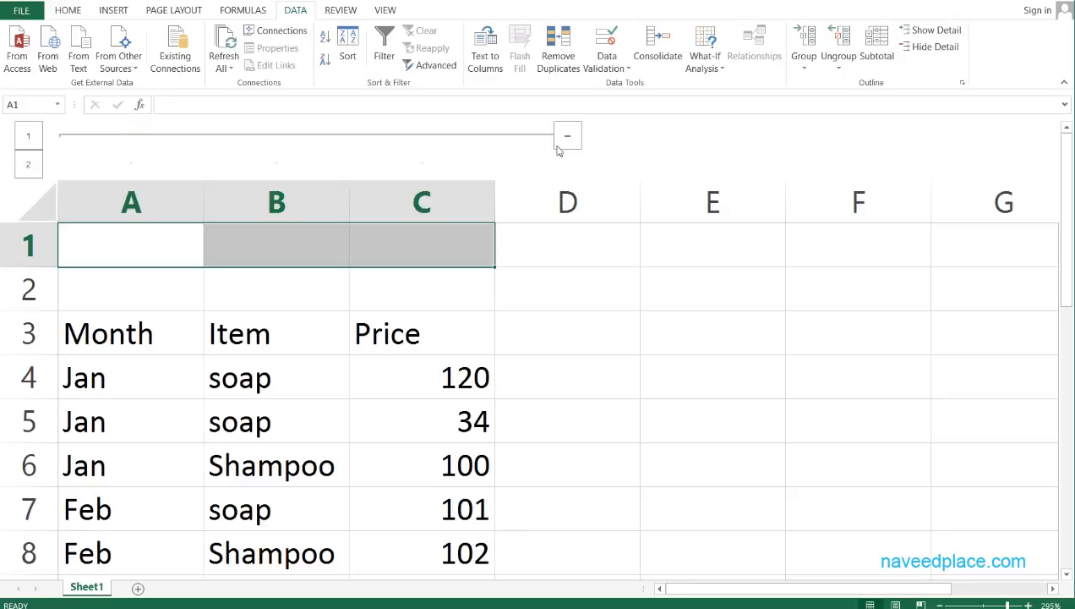
Step: Ungroup column A from the column group, choosing Columns as the ungroup direction
left_click(132, 296)
left_click_drag(115, 245, 127, 552)
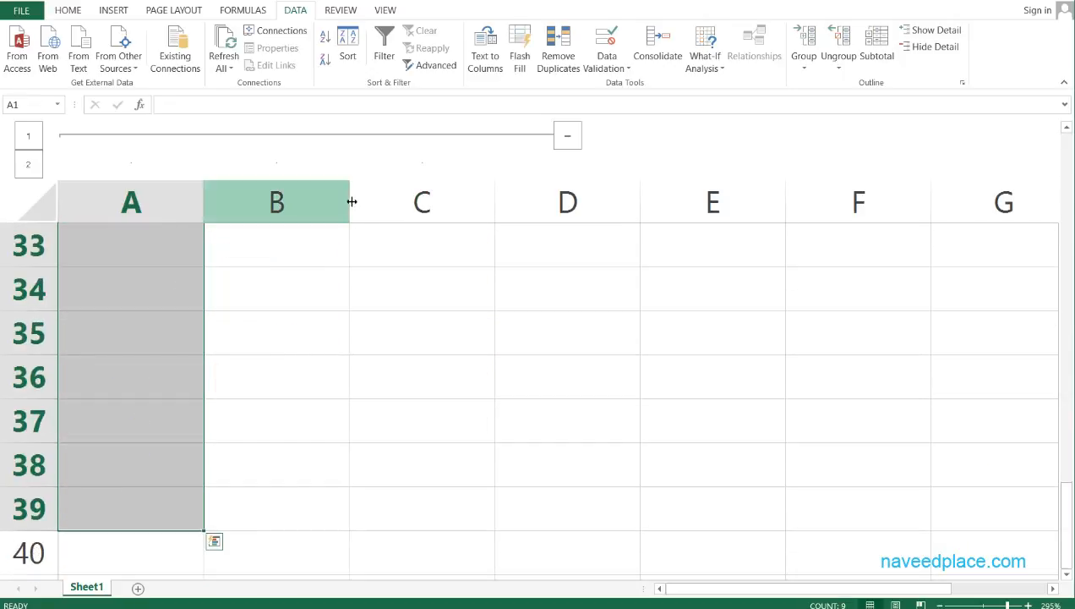
scroll(351, 201, "up", 11)
left_click(839, 60)
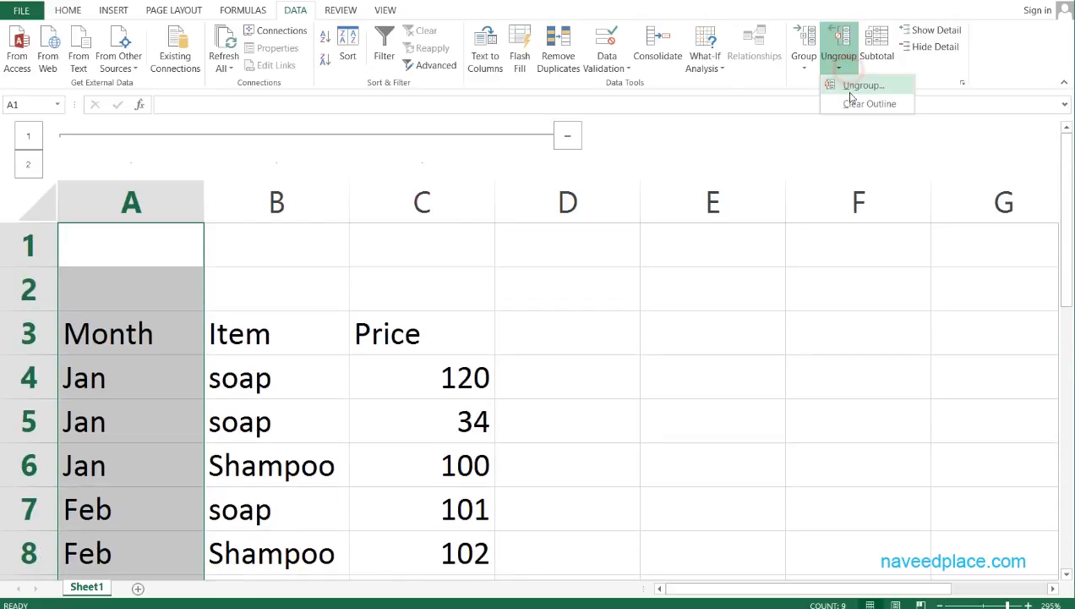
left_click(849, 89)
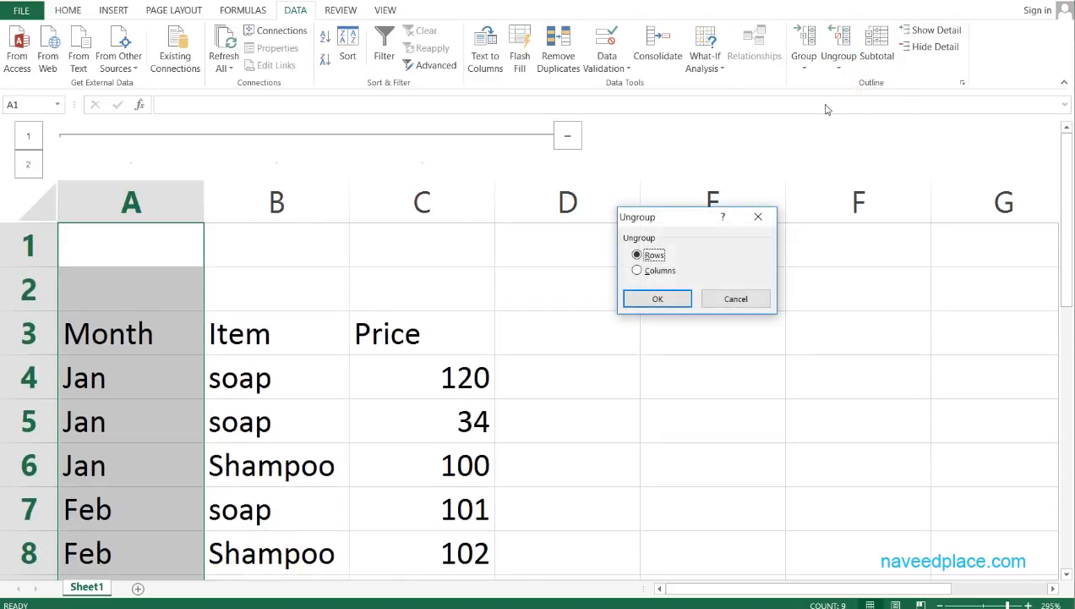
left_click(647, 270)
left_click(651, 296)
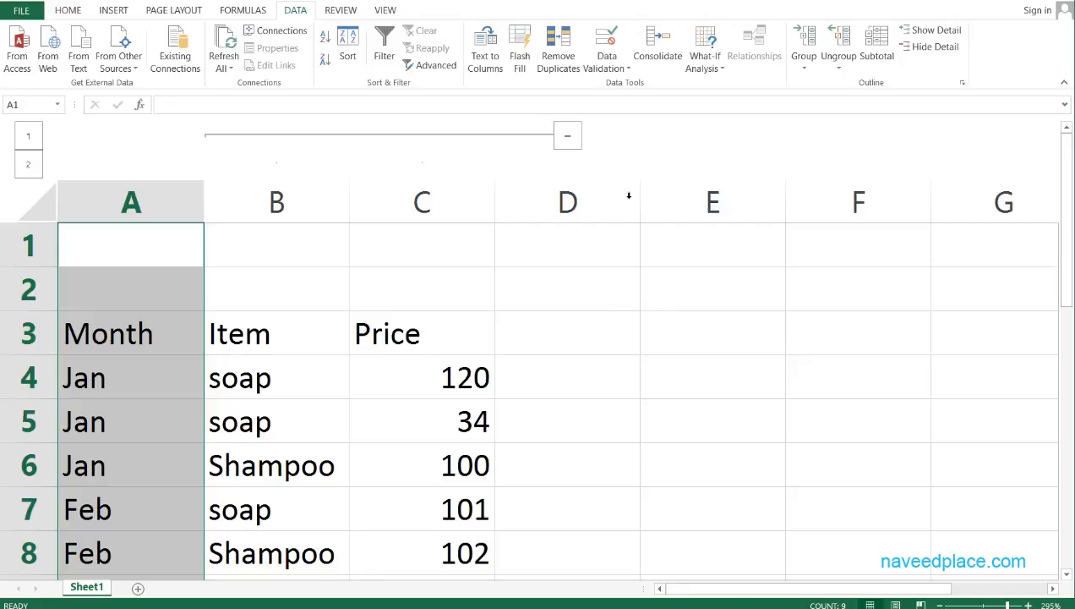
Step: Group rows 1 through 11 using the cells A1:A11
left_click(365, 239)
left_click(145, 270)
left_click_drag(144, 250, 135, 516)
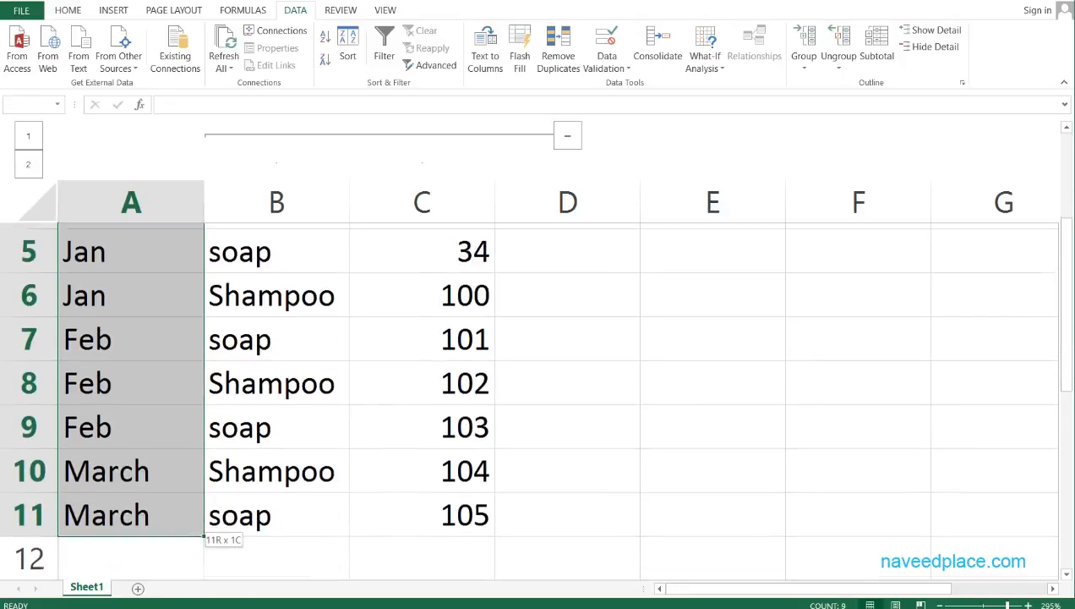
left_click(804, 66)
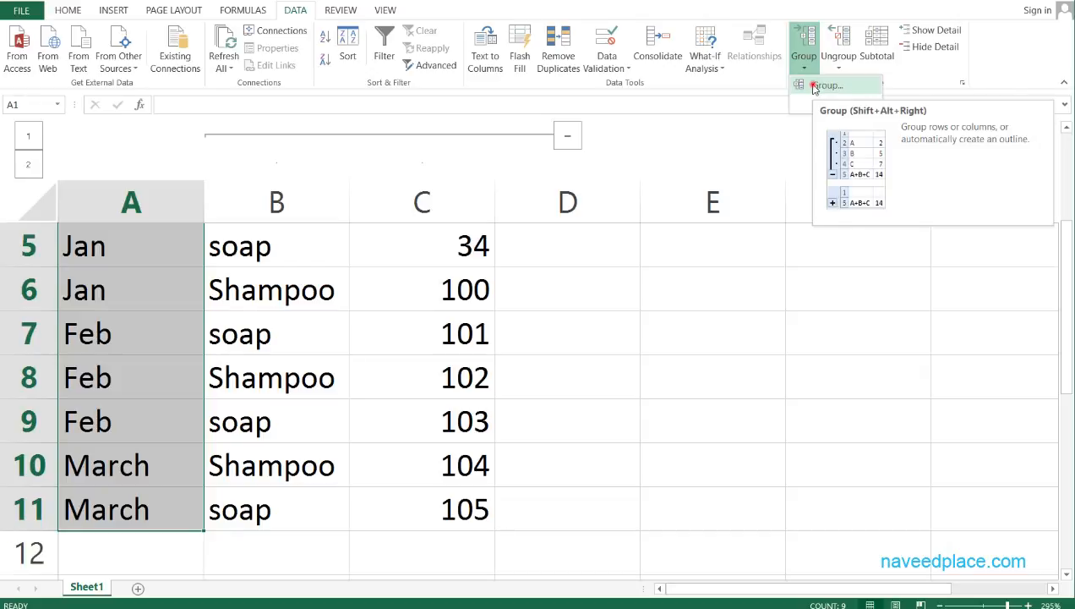
left_click(817, 87)
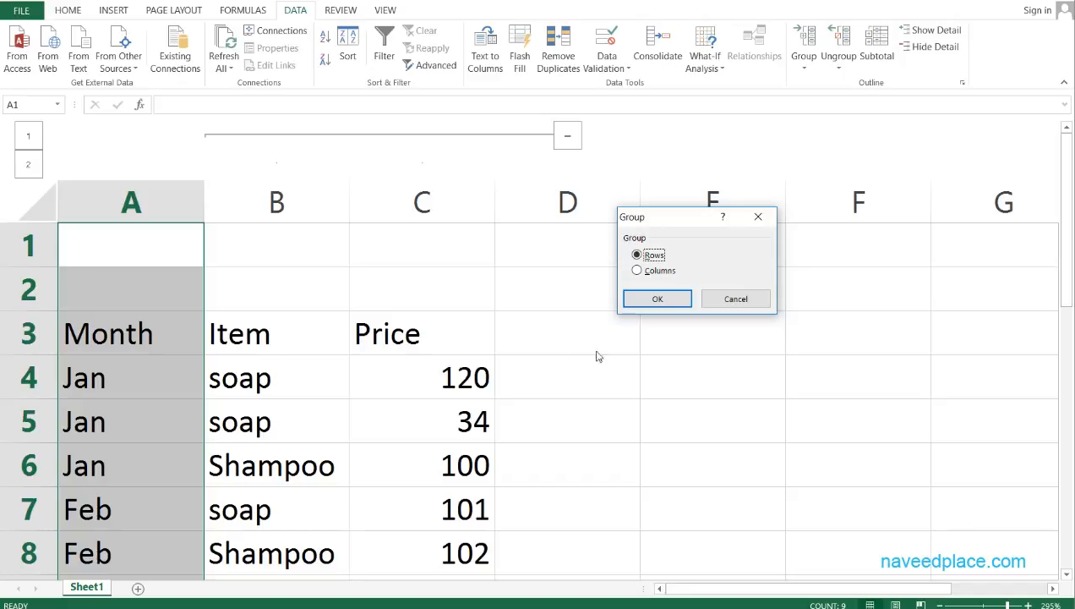
left_click(660, 303)
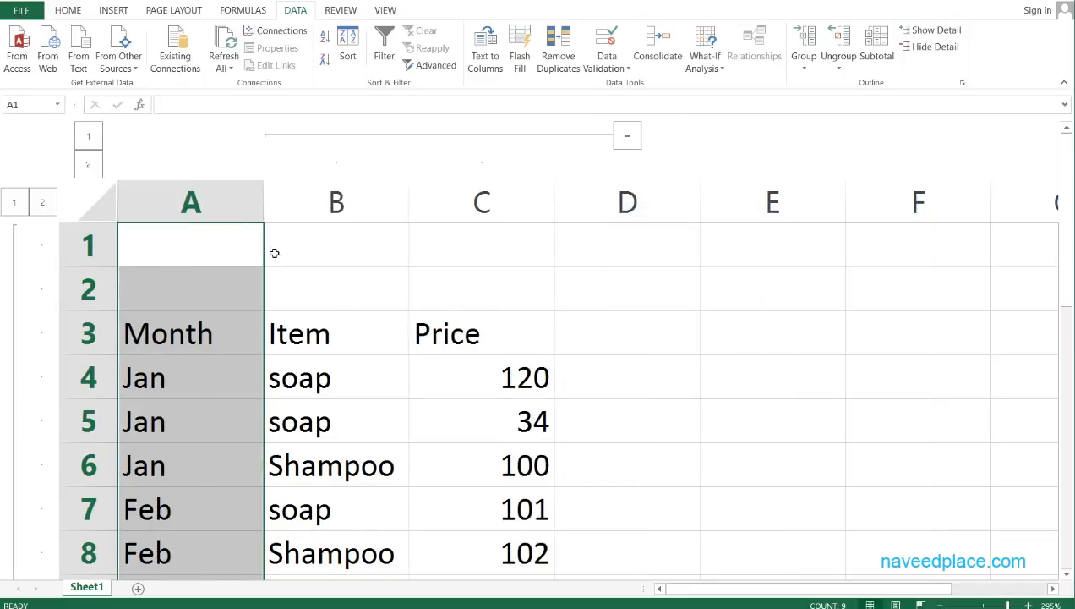
Step: Collapse and re-expand the group of rows 1–11 and the group of columns B–C
left_click_drag(1067, 280, 1067, 324)
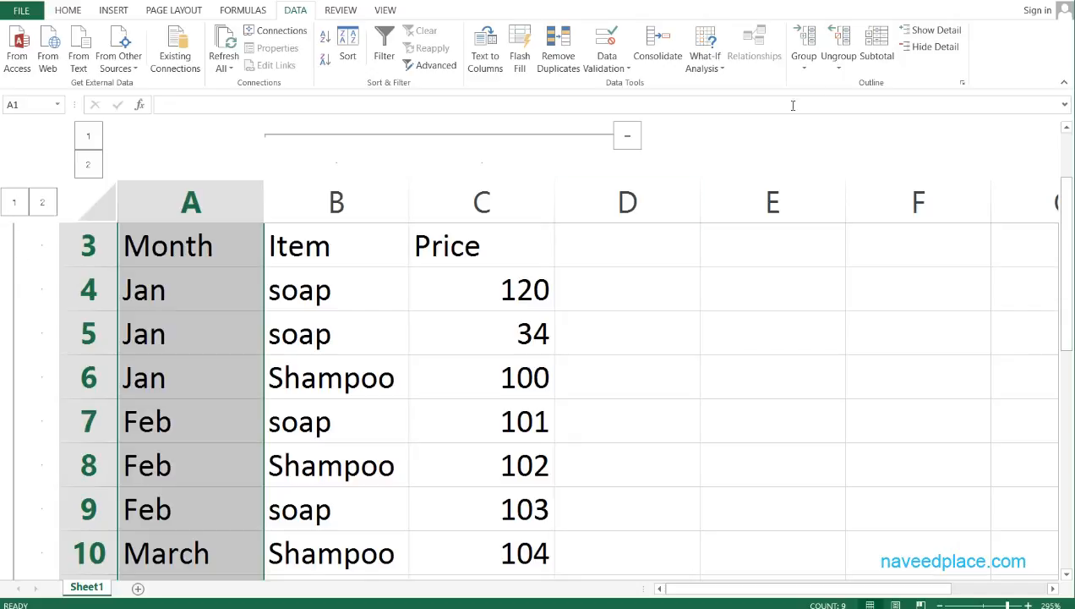
scroll(605, 288, "down", 11)
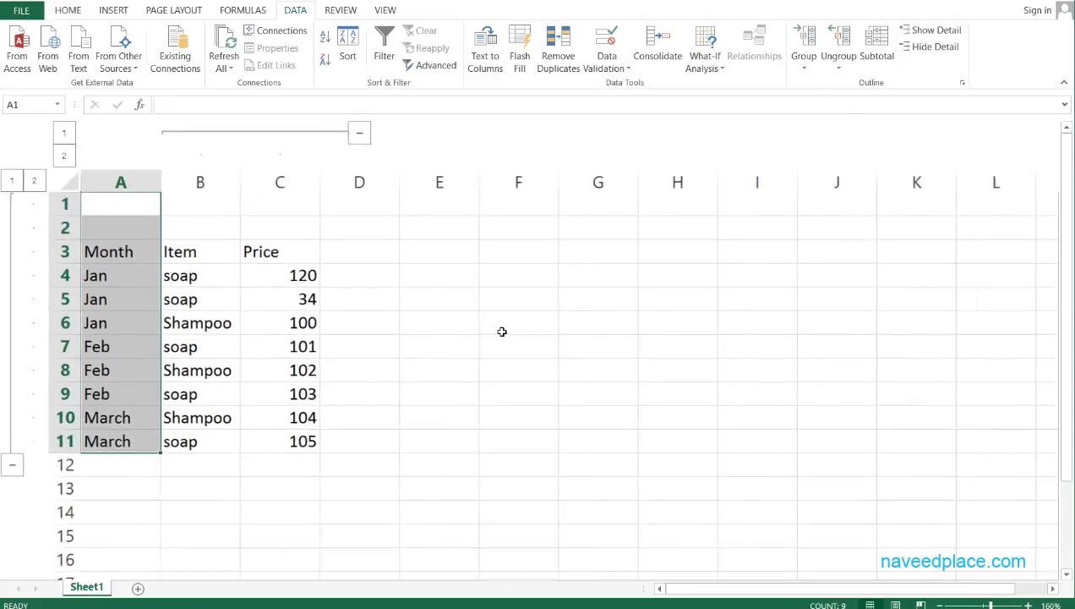
scroll(309, 332, "up", 2)
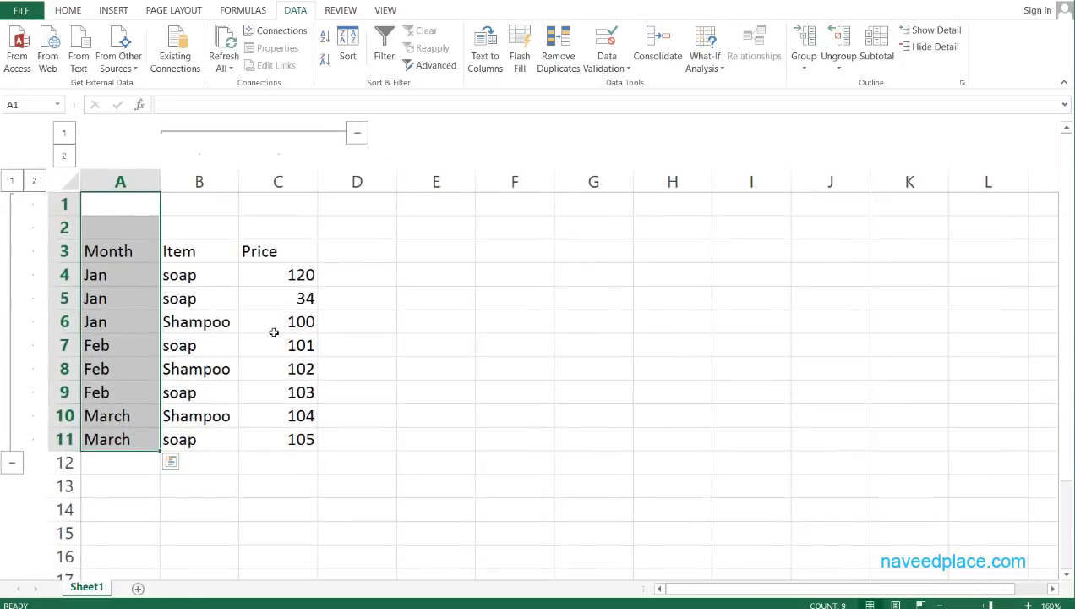
left_click(12, 464)
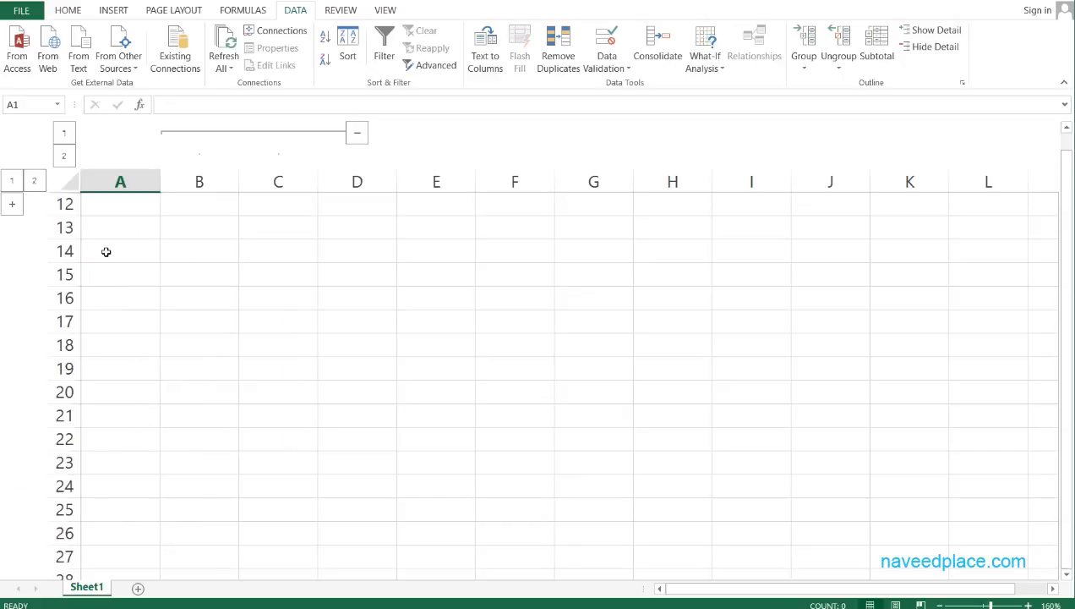
left_click(14, 206)
left_click(361, 138)
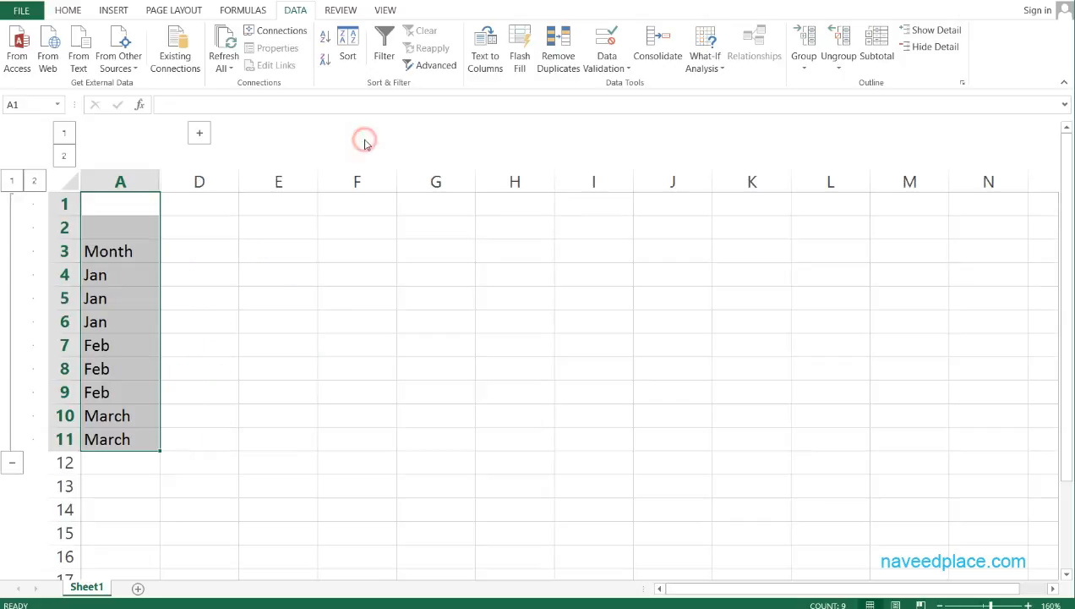
left_click(199, 132)
Step: Ungroup row 10 from the row group using the single cell B10
left_click(196, 416)
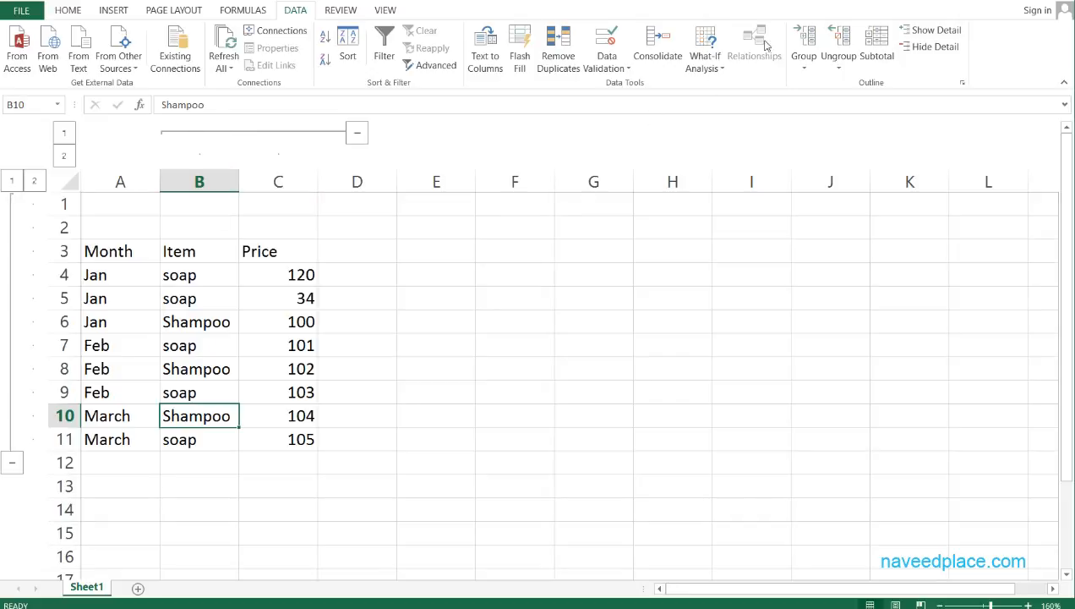
left_click(837, 59)
left_click(841, 84)
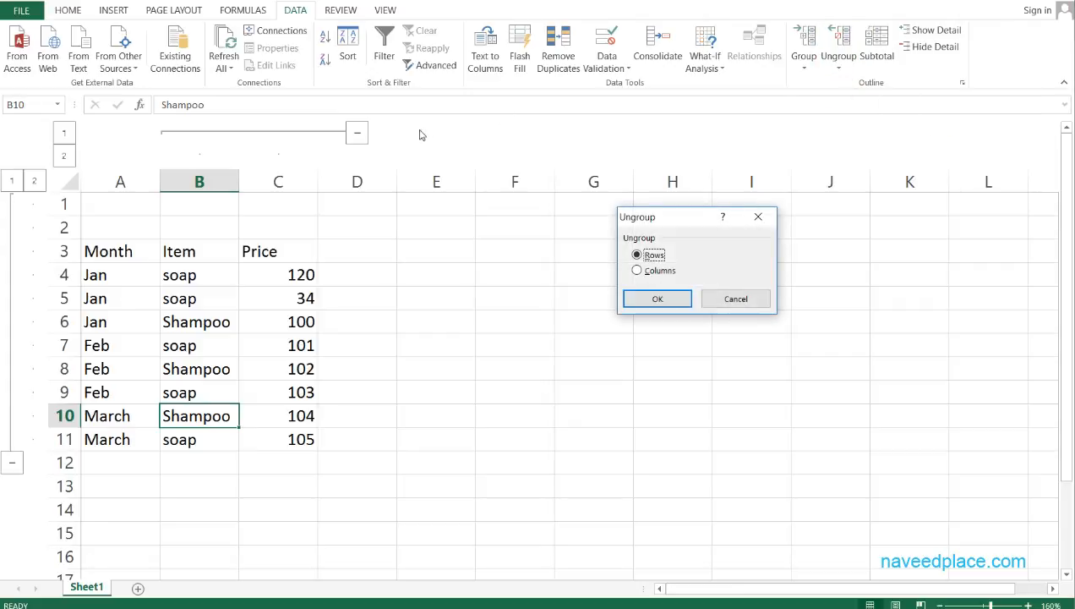
left_click(656, 298)
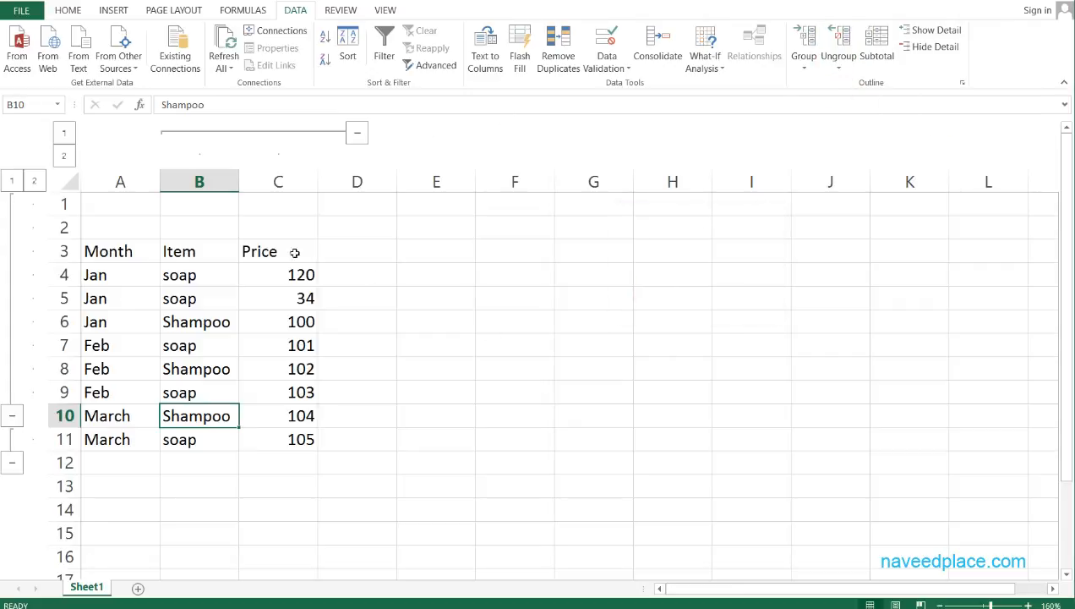
Step: Collapse the row outline to level 1 and expand both row groups again
left_click(35, 183)
left_click(12, 183)
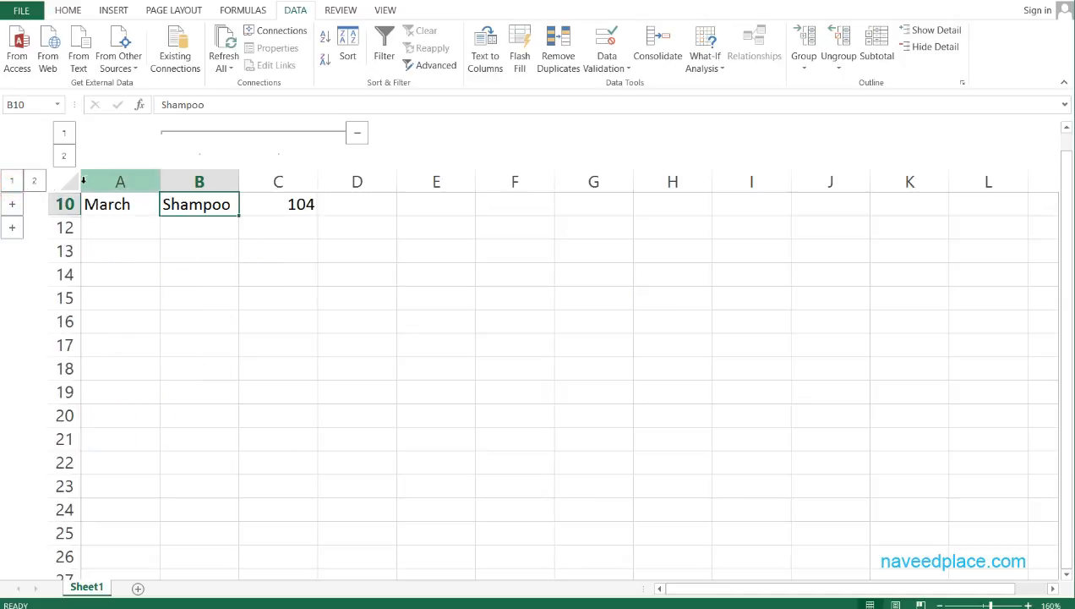
left_click(12, 225)
left_click(11, 205)
scroll(34, 274, "up", 1)
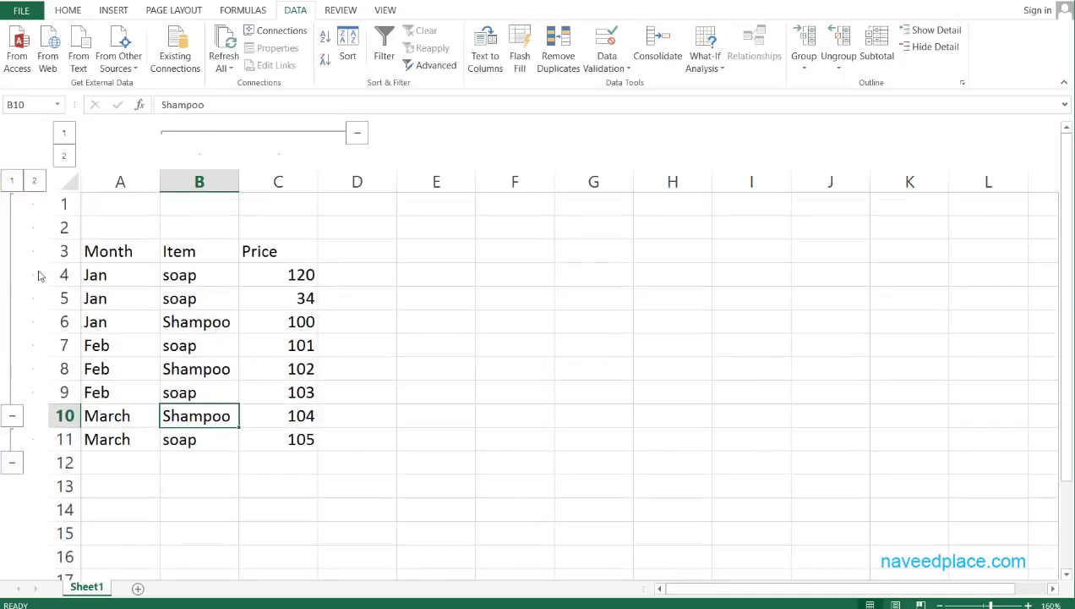
Step: Remove the remaining row grouping by ungrouping rows 1 through 15 over the cells A1:A15
left_click_drag(117, 207, 118, 533)
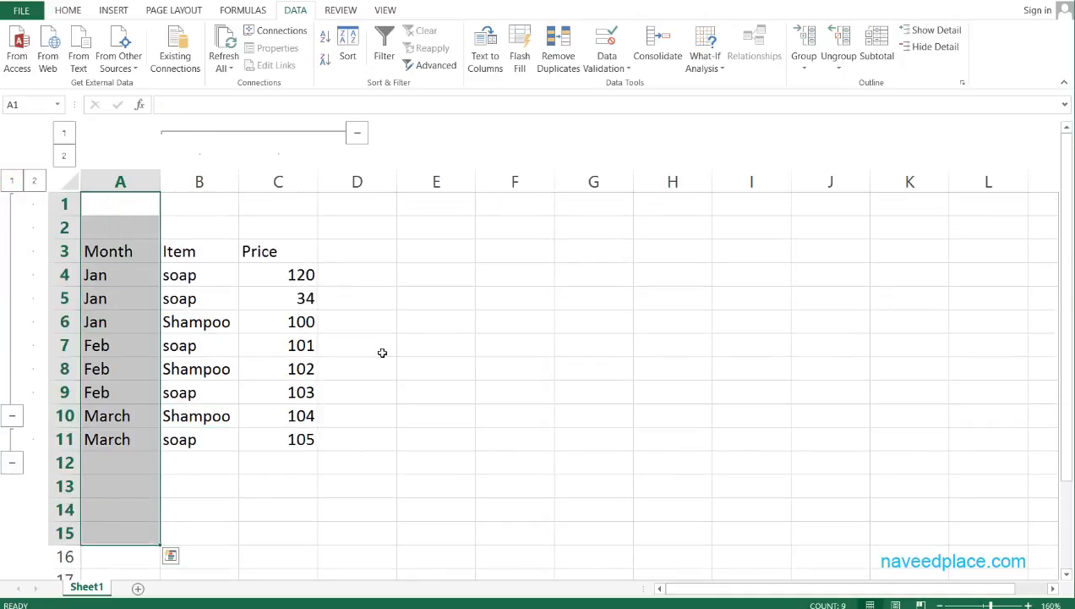
left_click(839, 66)
left_click(857, 87)
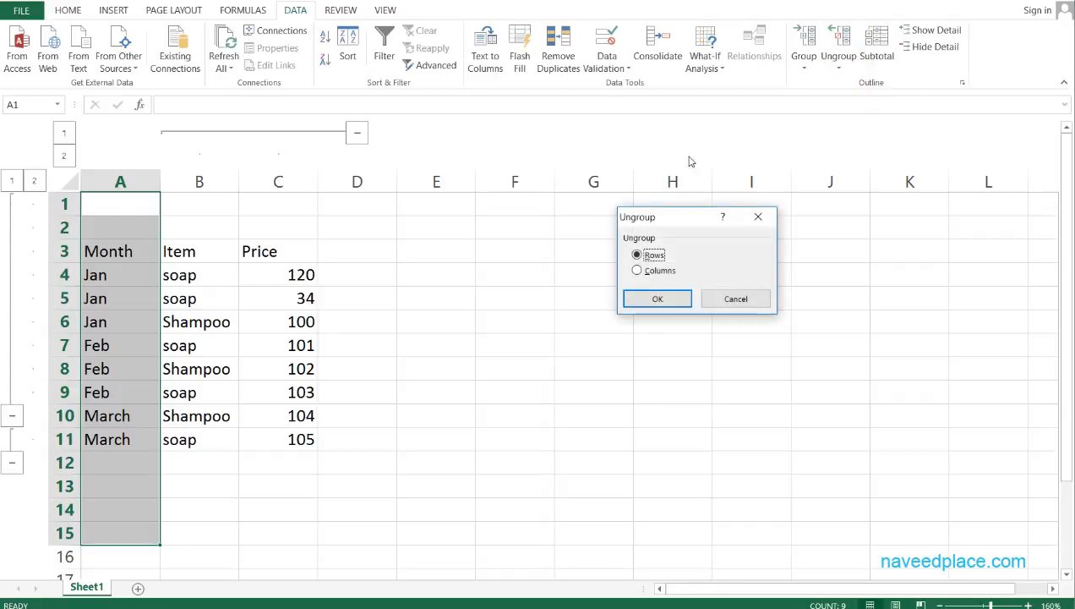
left_click(651, 298)
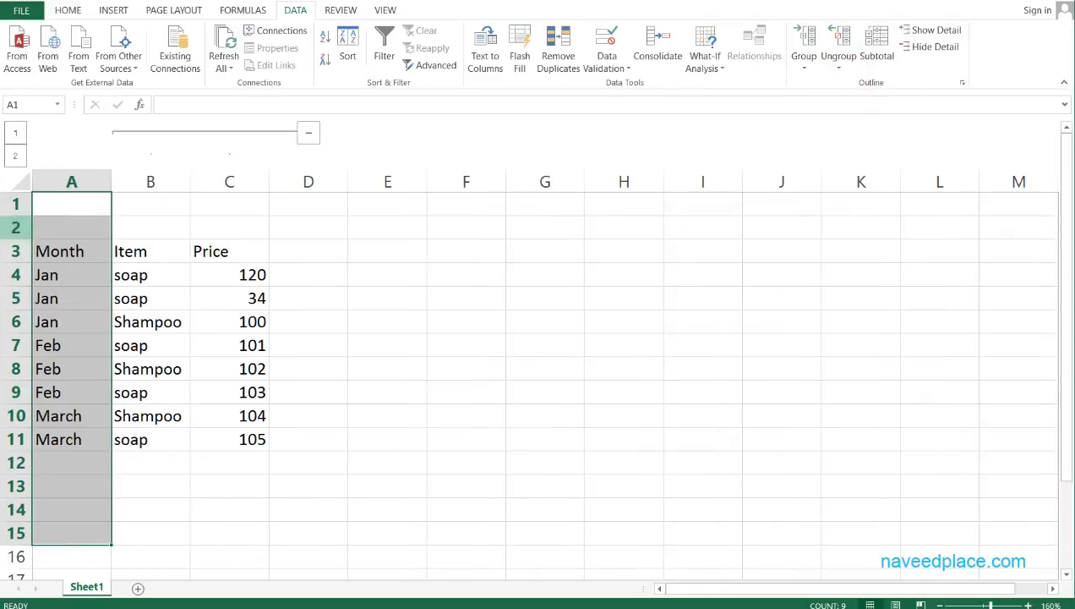
Step: Remove the remaining column grouping by ungrouping columns A through D over the cells A1:D1
left_click_drag(76, 298, 103, 312)
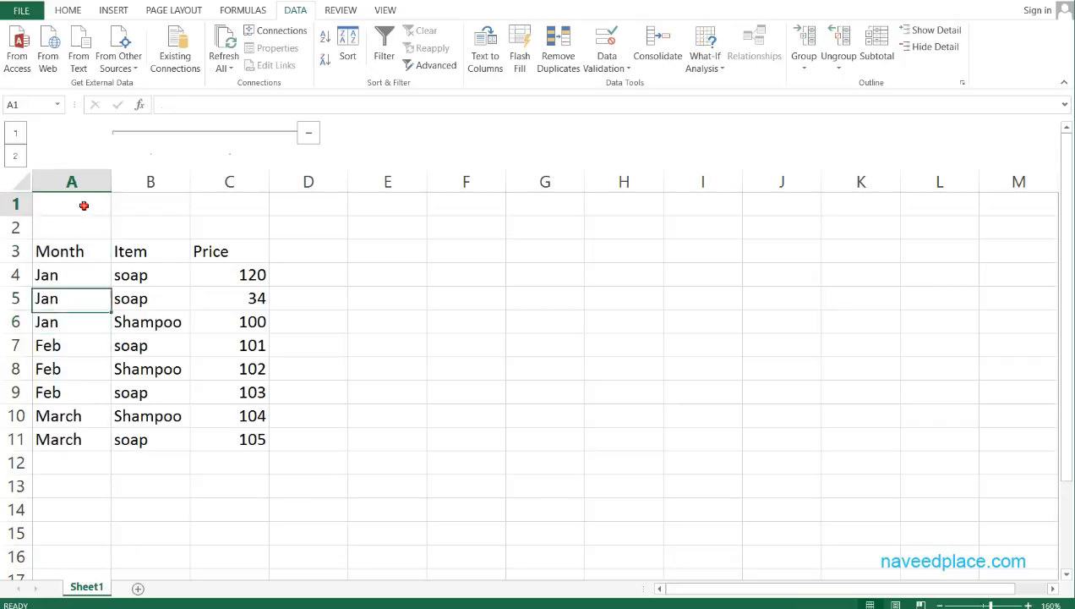
left_click_drag(84, 204, 328, 208)
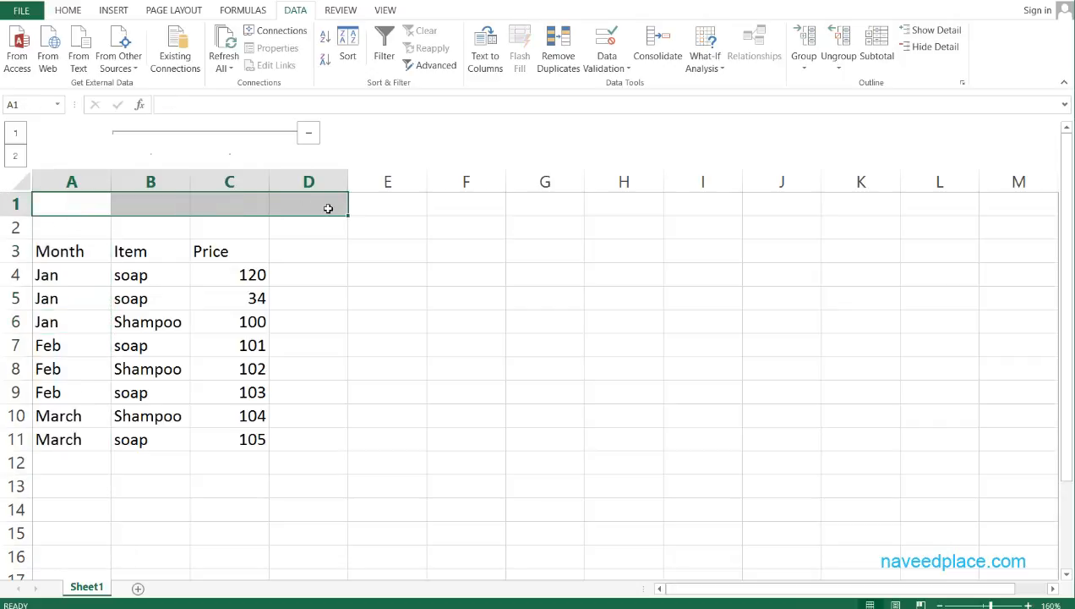
left_click(839, 68)
left_click(844, 90)
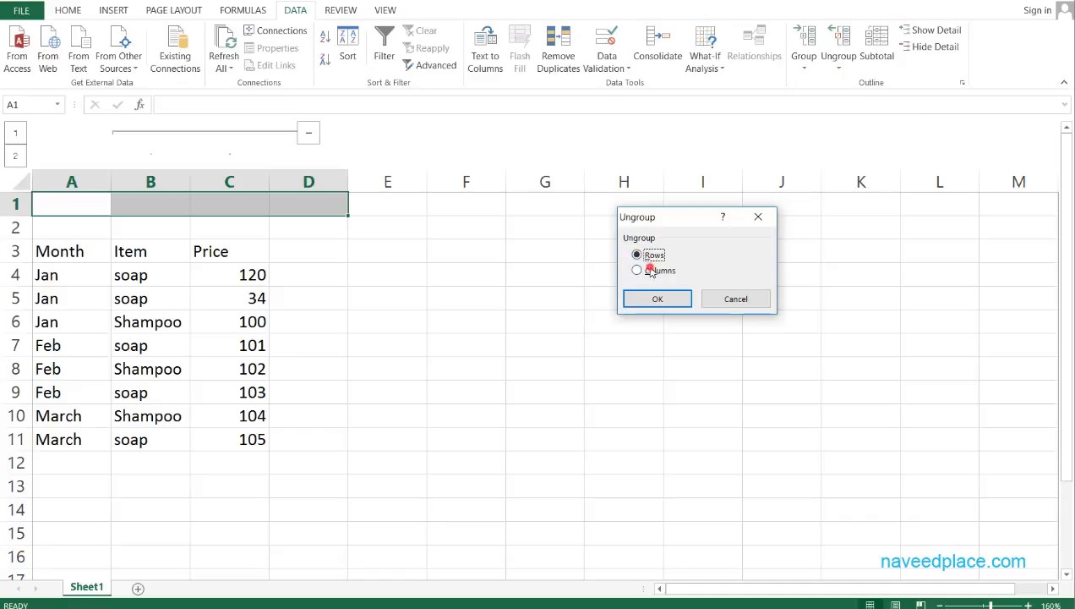
left_click(647, 271)
left_click(656, 298)
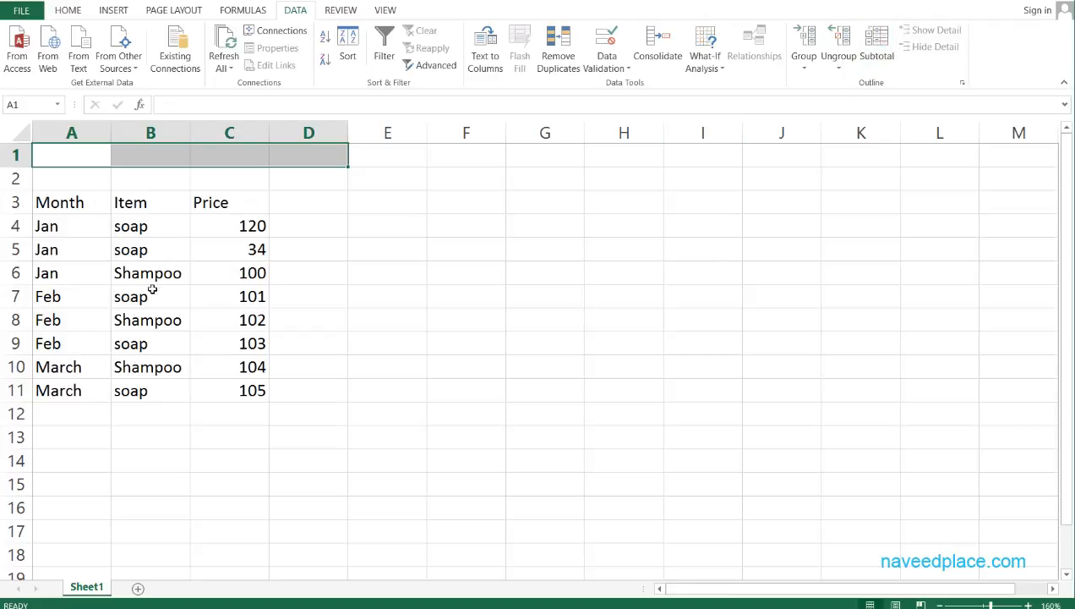
Step: Add subtotals to the table A3:C11 that sum the Price column at each change in Month
scroll(236, 399, "up", 8, "ctrl")
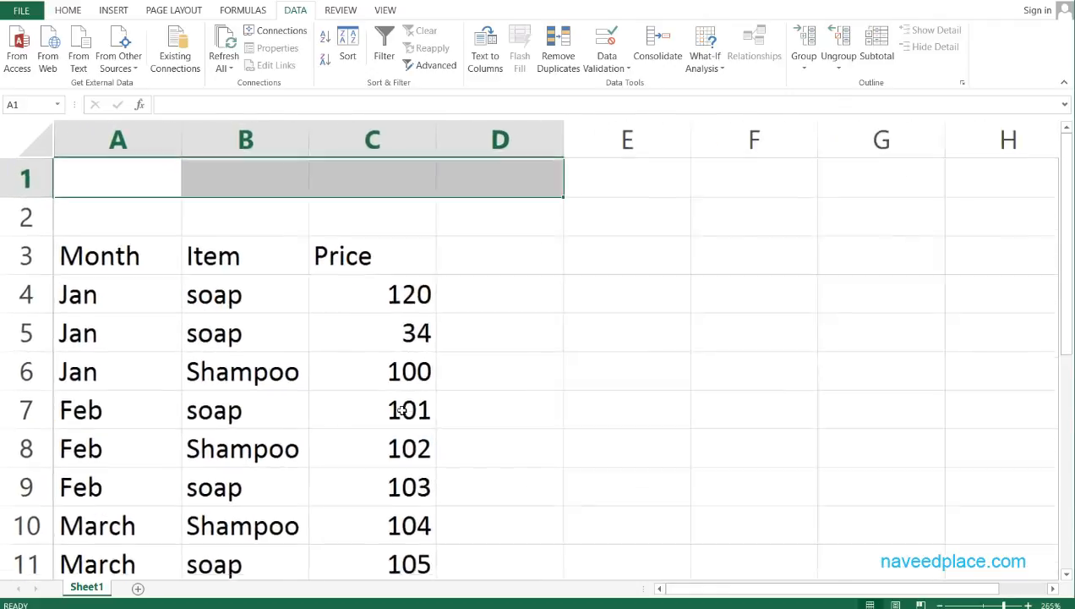
scroll(372, 389, "down", 20)
scroll(372, 389, "up", 20)
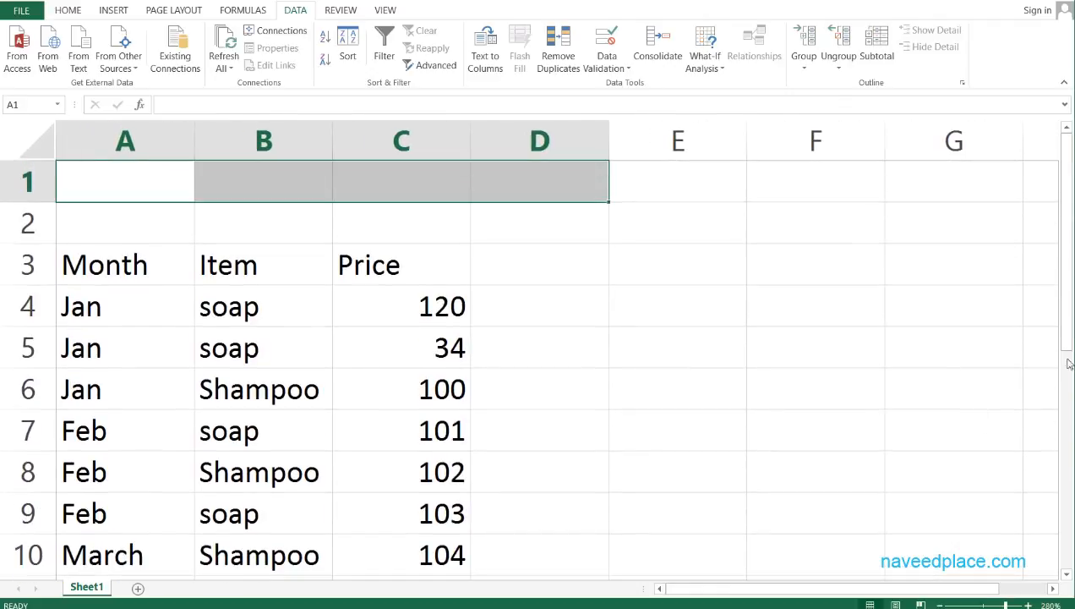
left_click_drag(1068, 332, 1068, 338)
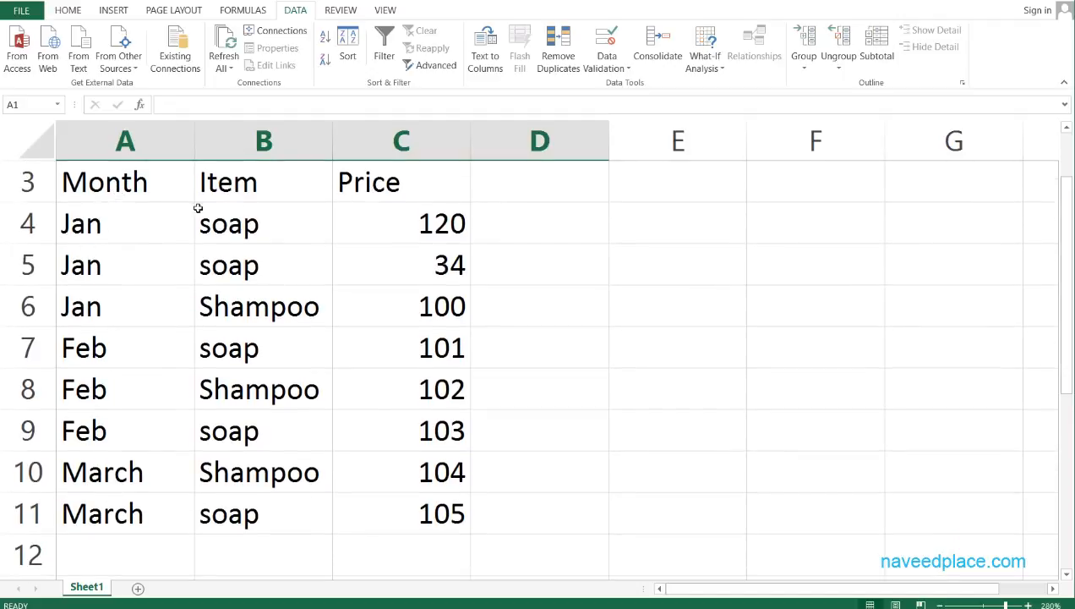
left_click_drag(98, 181, 398, 526)
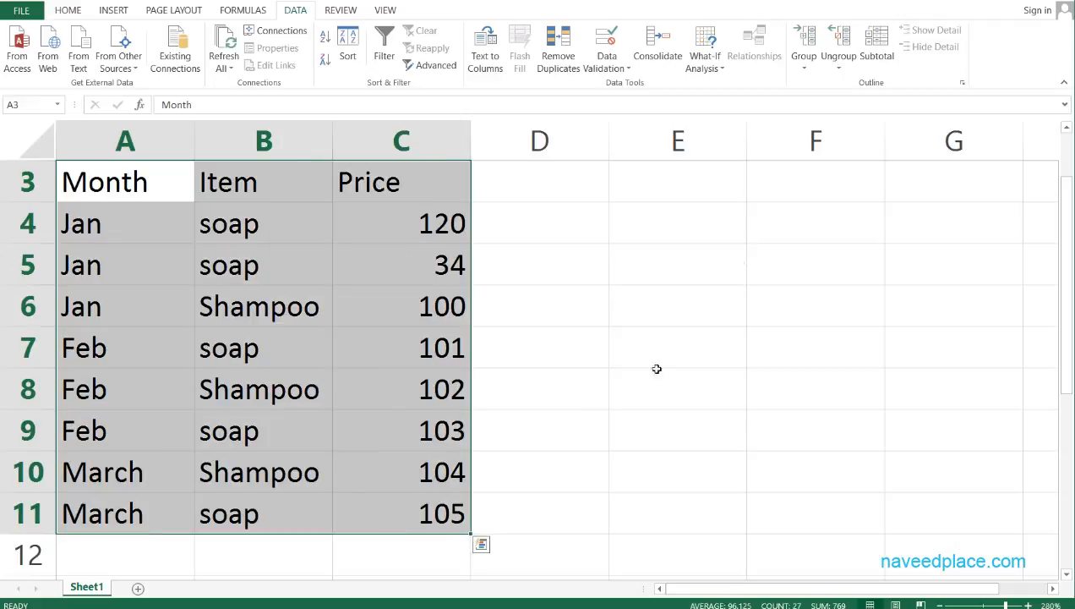
left_click(871, 66)
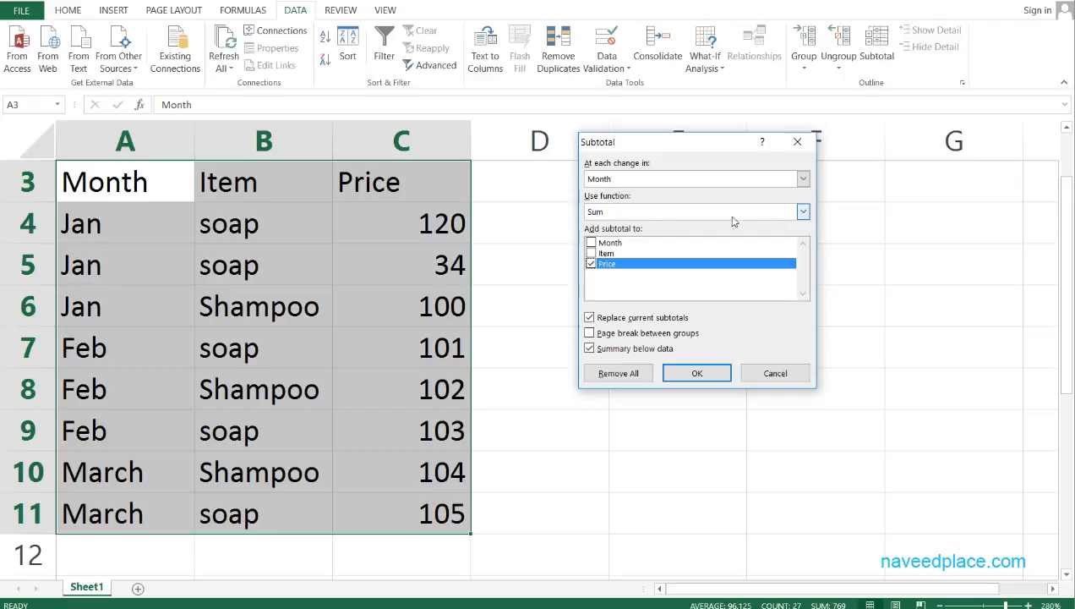
left_click(803, 212)
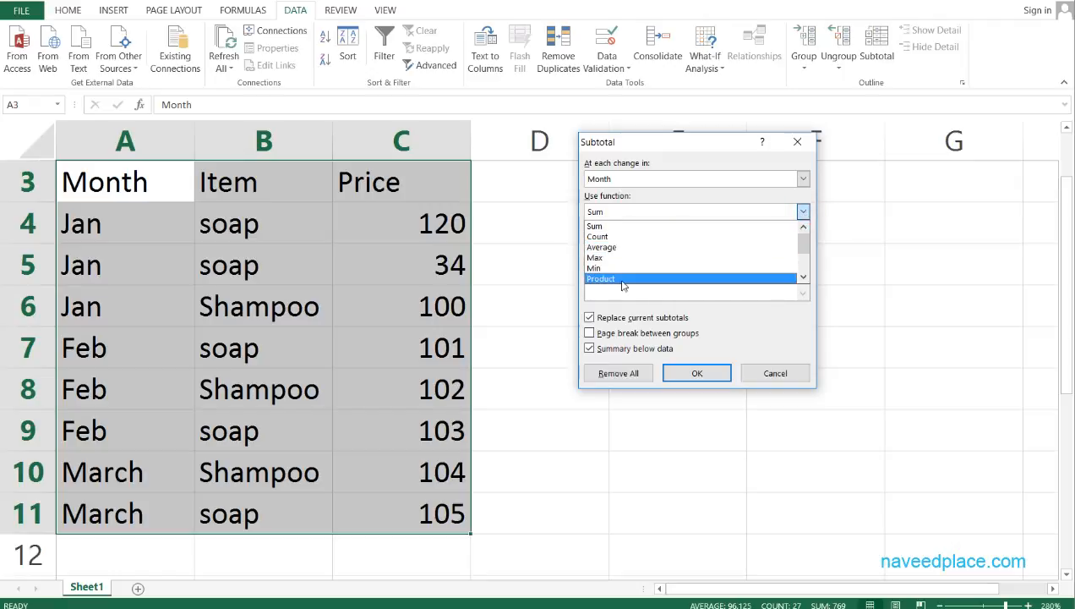
left_click(596, 225)
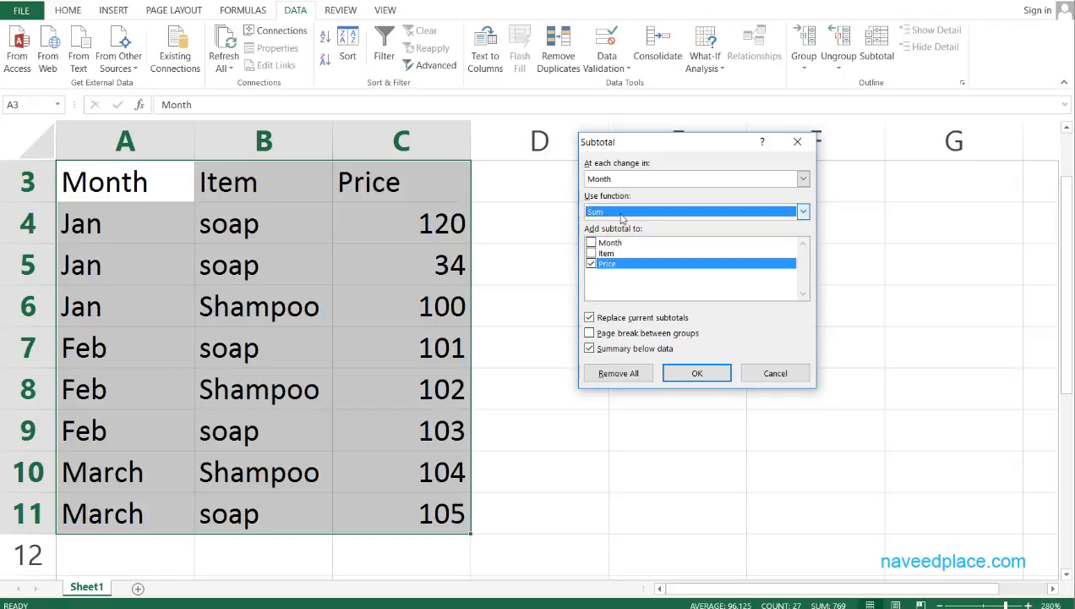
left_click(683, 374)
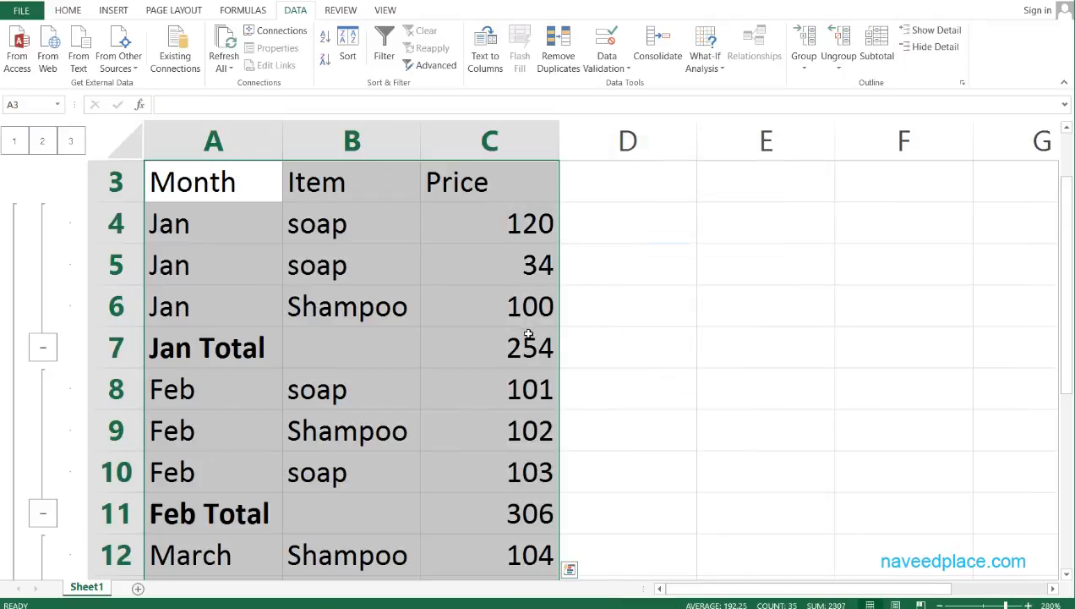
Step: Collapse the detail rows of the Jan, Feb and March groups so only their total rows remain
scroll(535, 346, "down", 3)
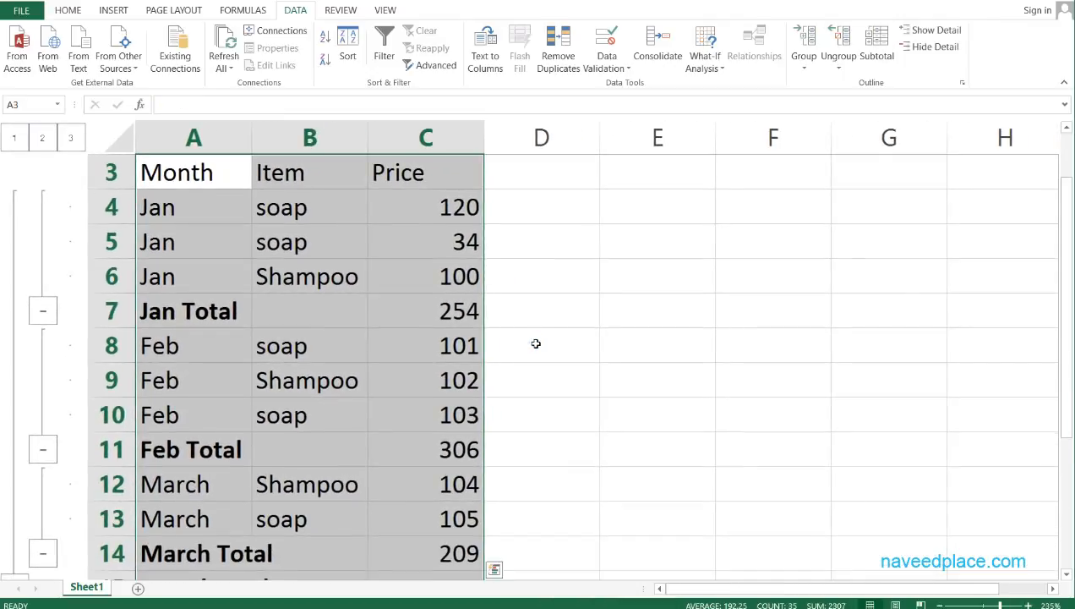
scroll(534, 343, "down", 2)
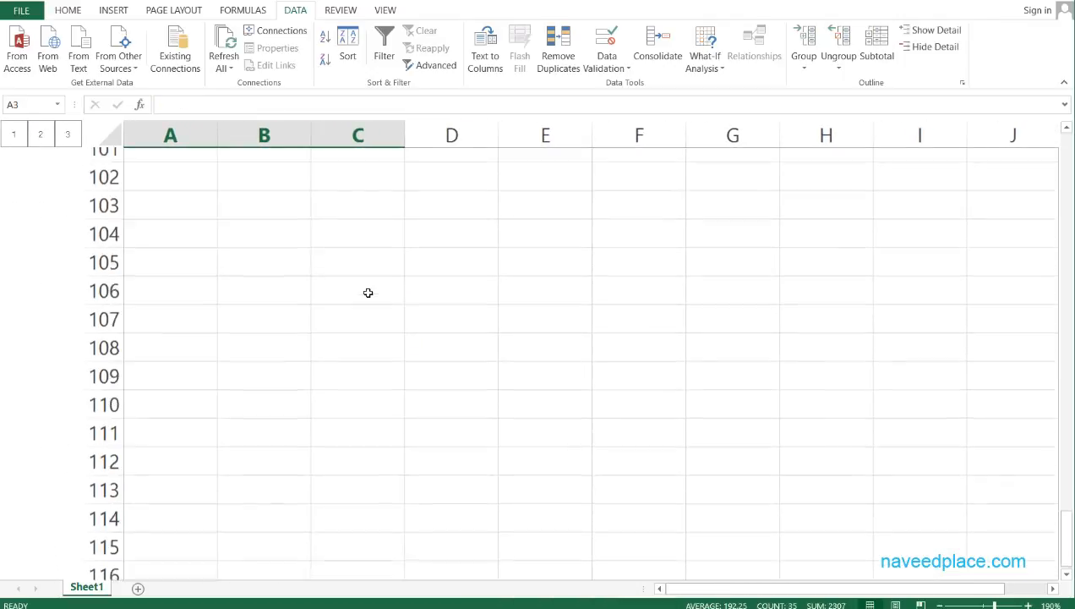
left_click_drag(1067, 347, 1067, 368)
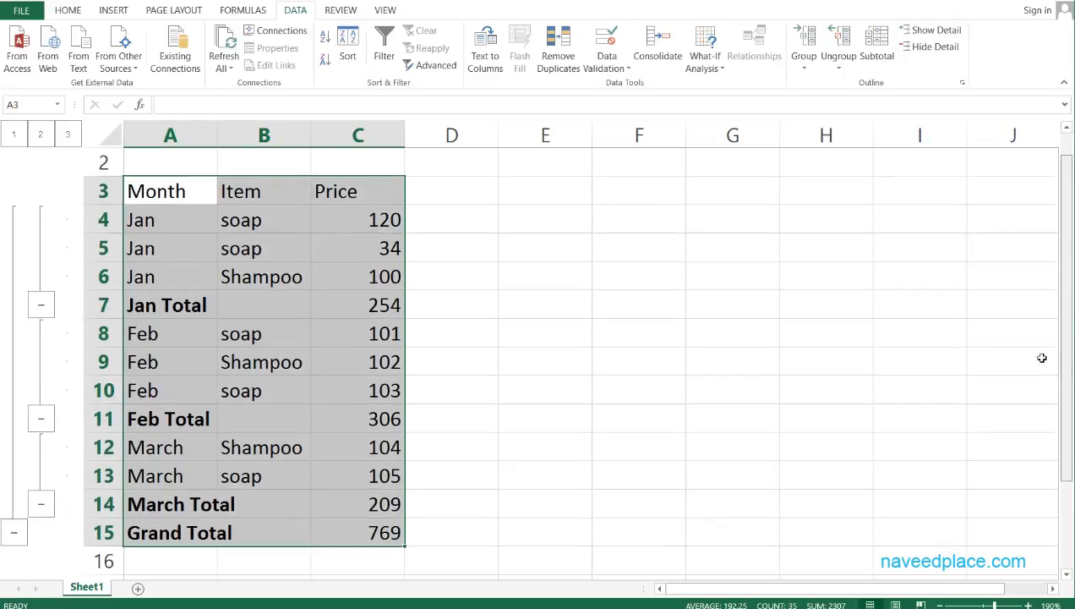
left_click(41, 305)
left_click(41, 334)
left_click(39, 335)
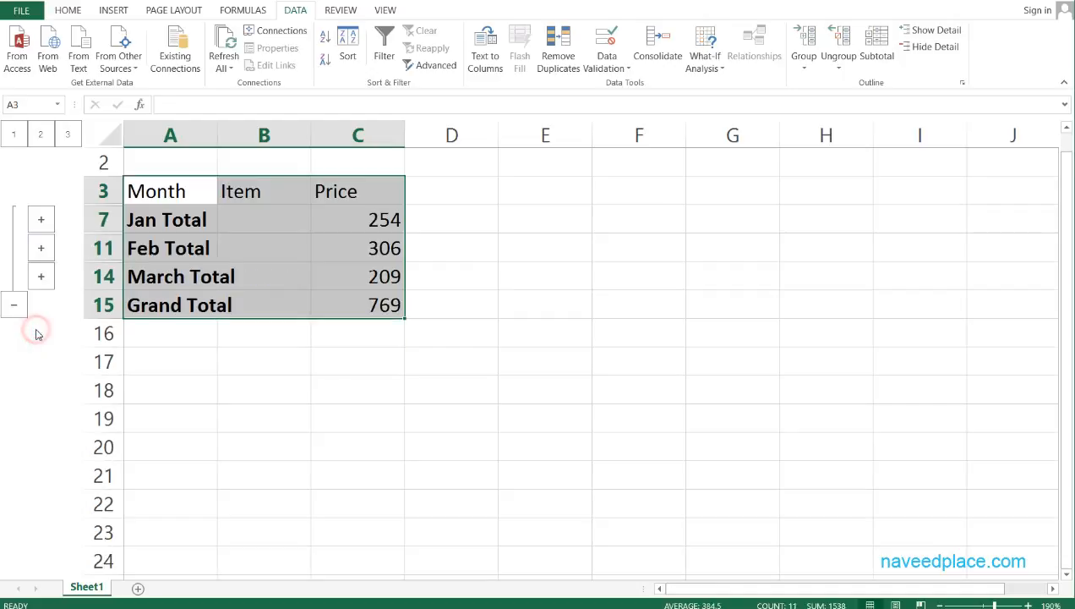
Step: Inspect the Grand Total and the Jan, Feb and March total rows with their SUBTOTAL formulas in column C
left_click(394, 315)
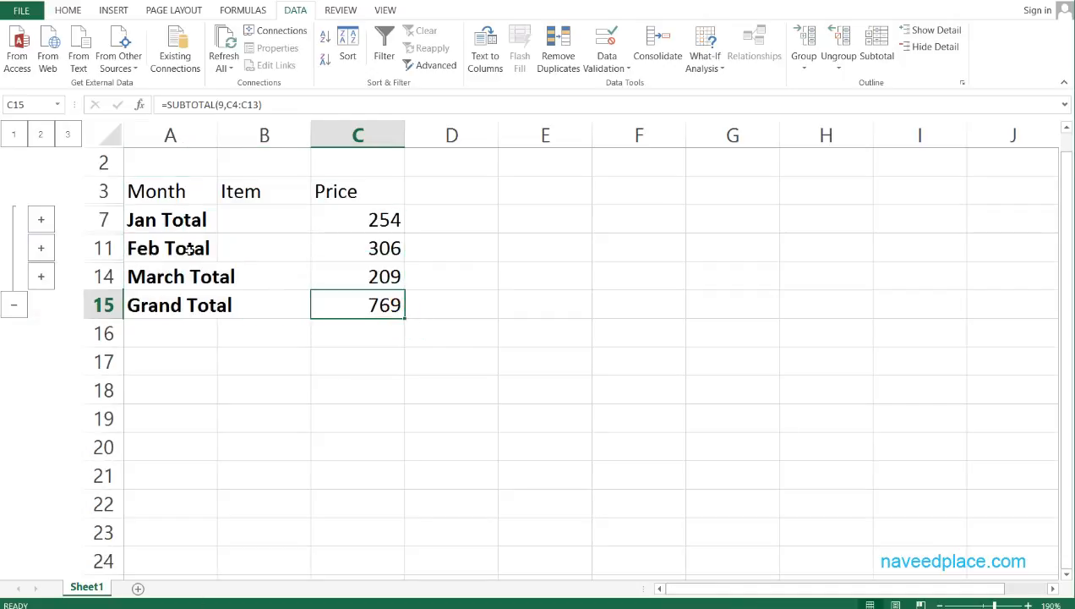
left_click(144, 217)
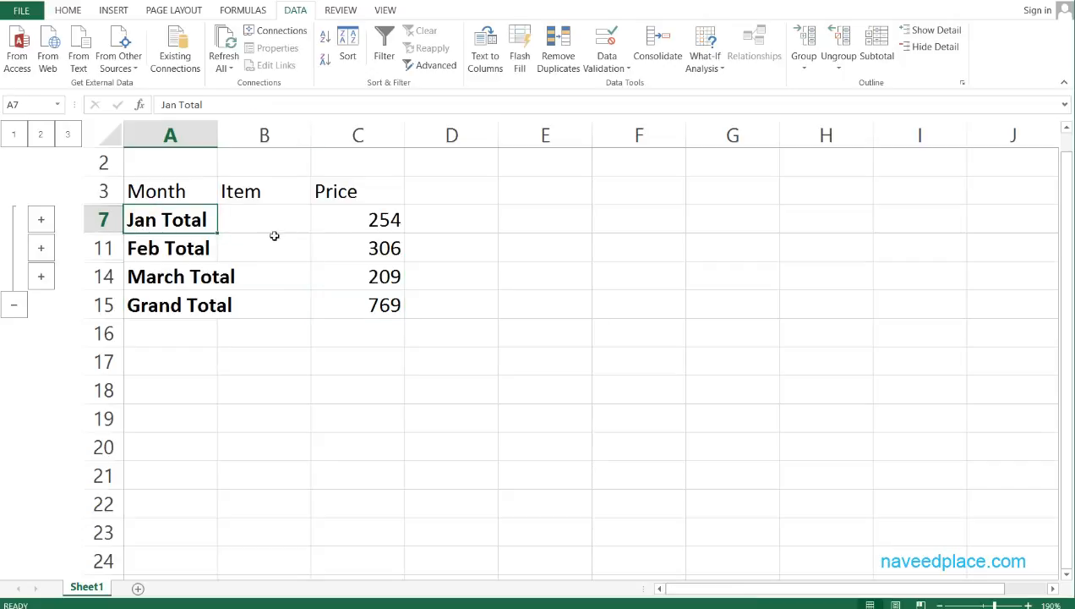
left_click(358, 225)
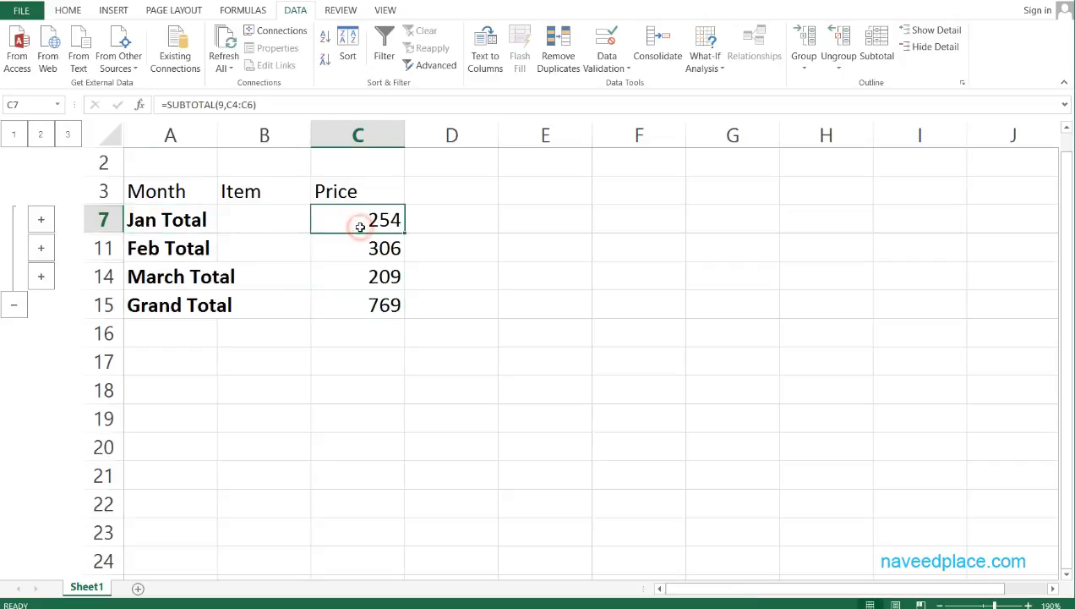
left_click(136, 252)
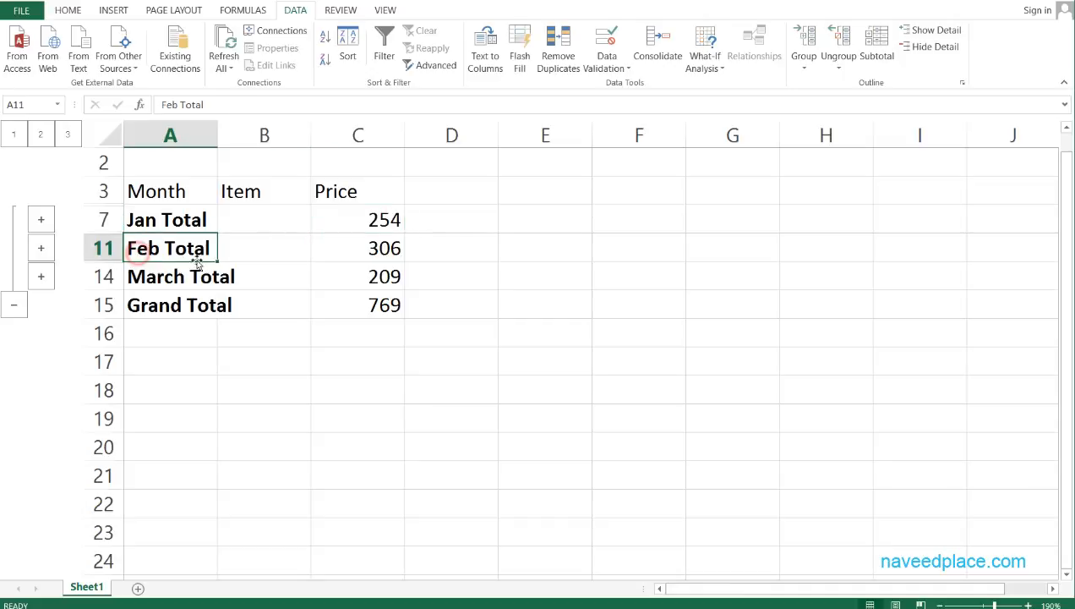
left_click(385, 248)
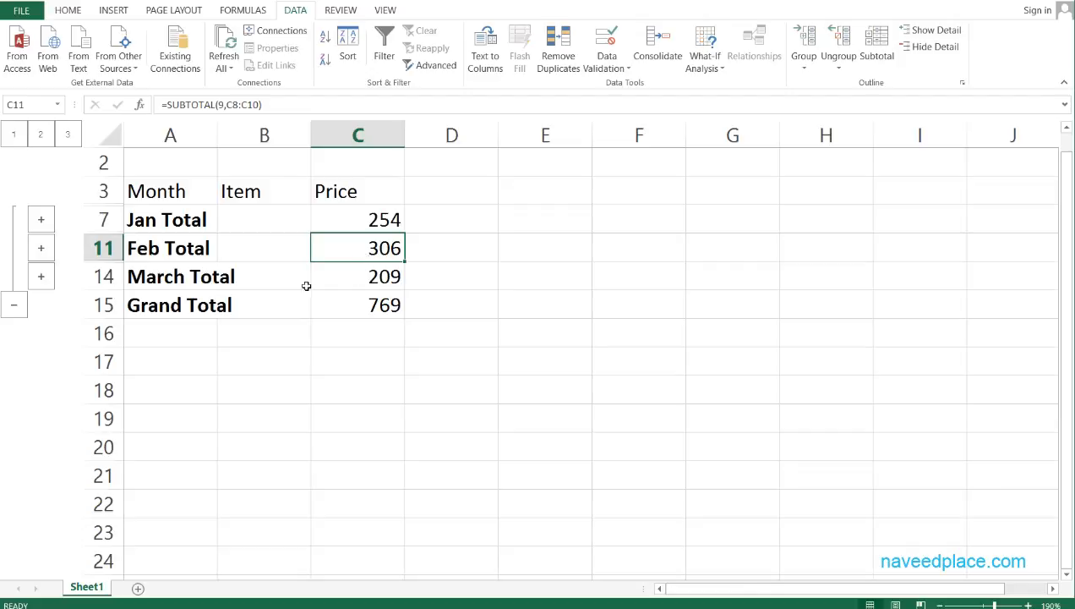
left_click(203, 279)
left_click(379, 281)
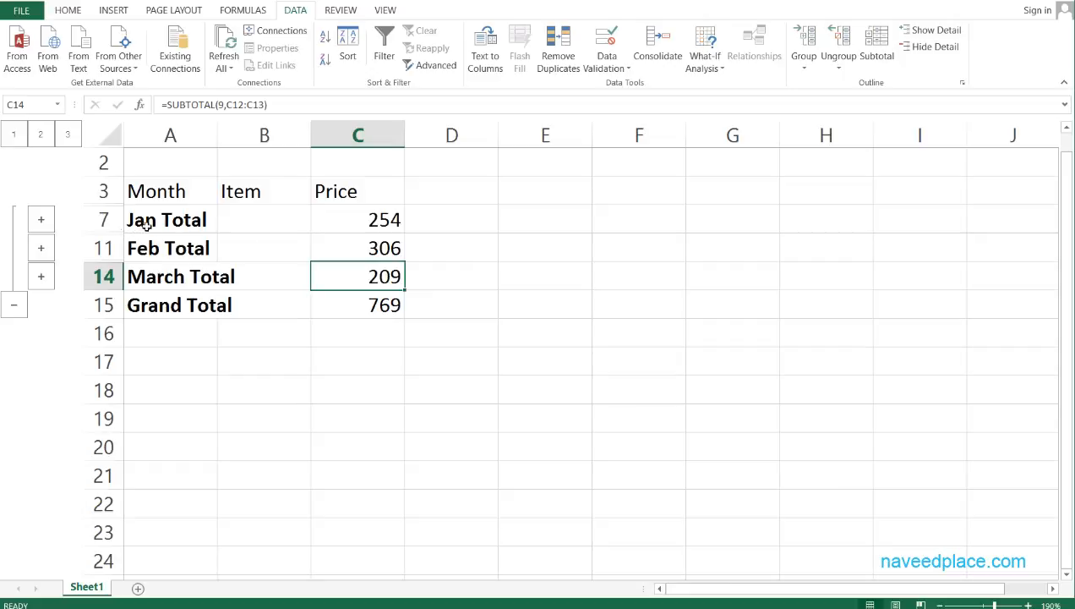
Step: Expand the Jan group and check the item and price of each row behind its total
left_click(41, 221)
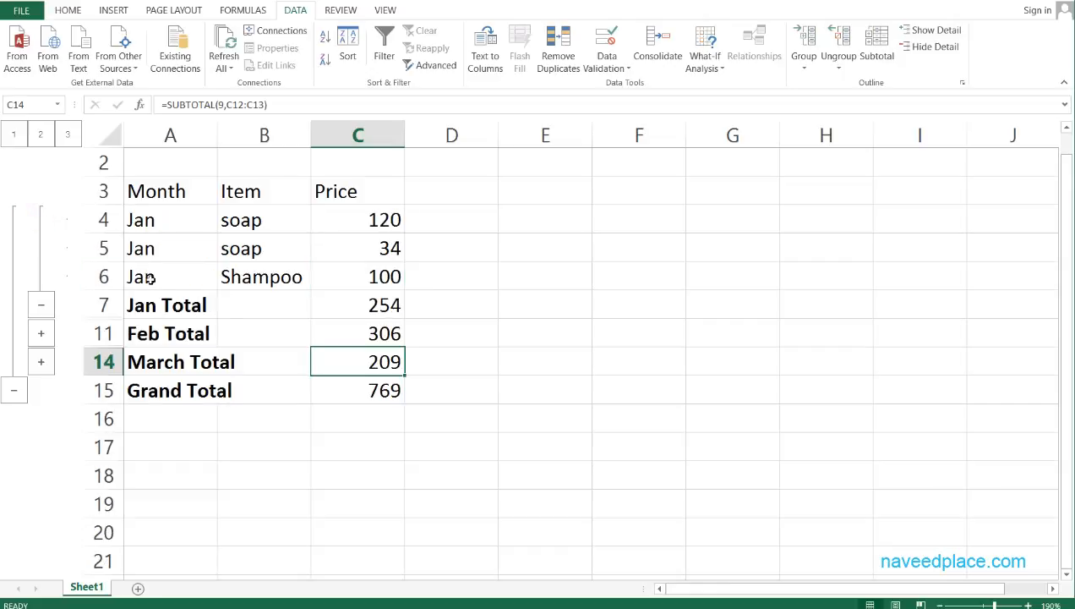
left_click(248, 222)
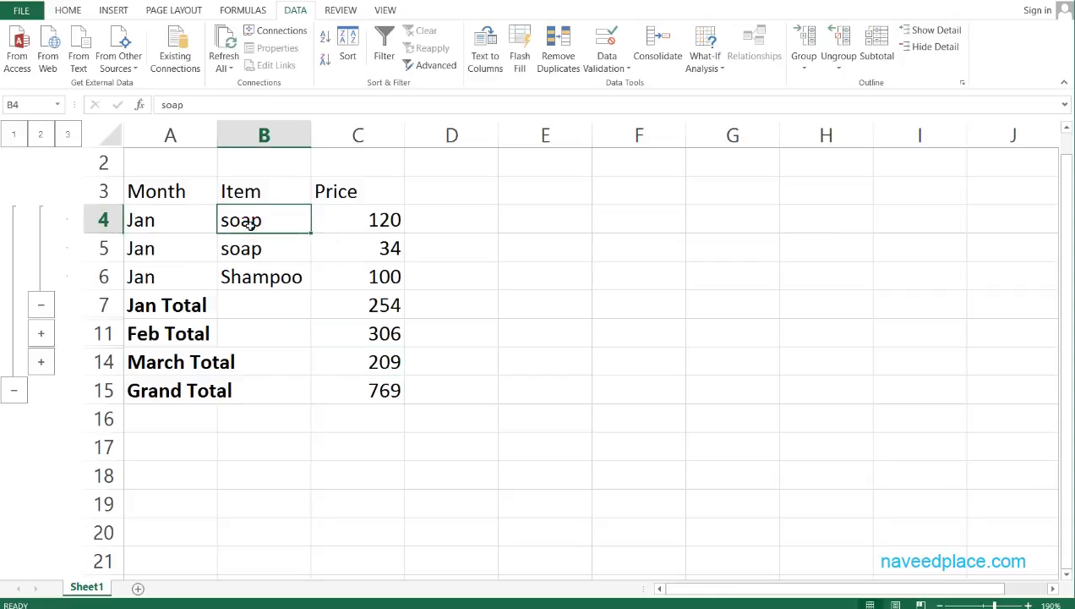
left_click(374, 219)
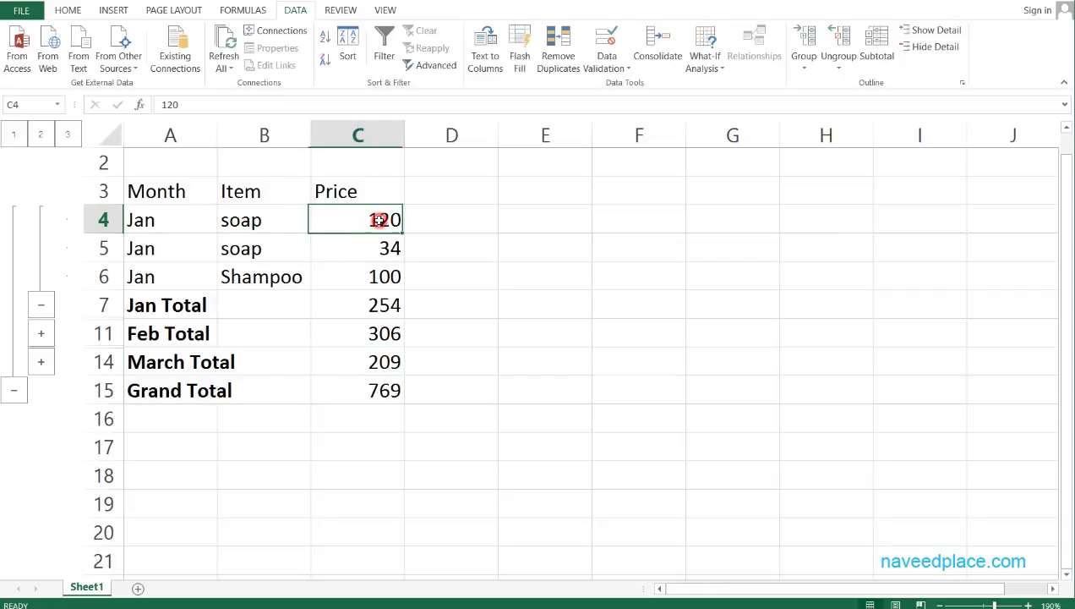
left_click(232, 271)
left_click(255, 247)
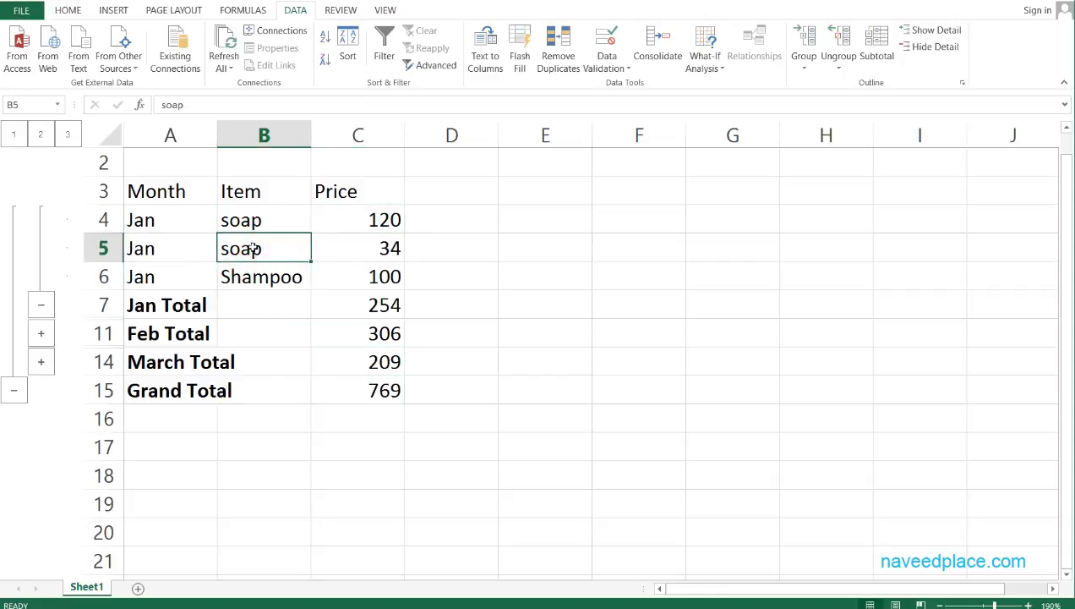
left_click(370, 250)
left_click(270, 281)
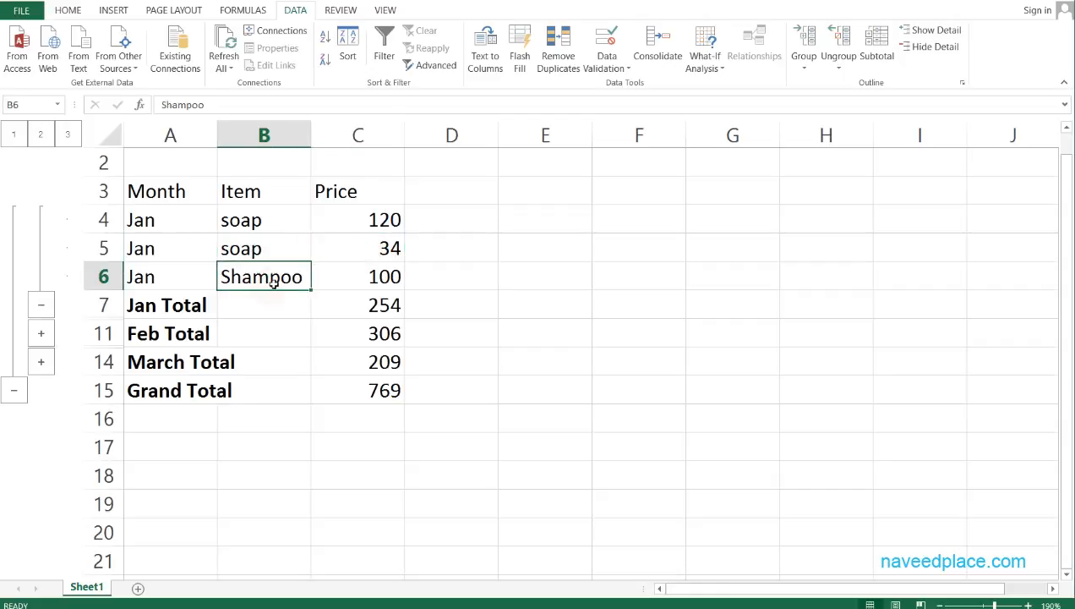
left_click(382, 279)
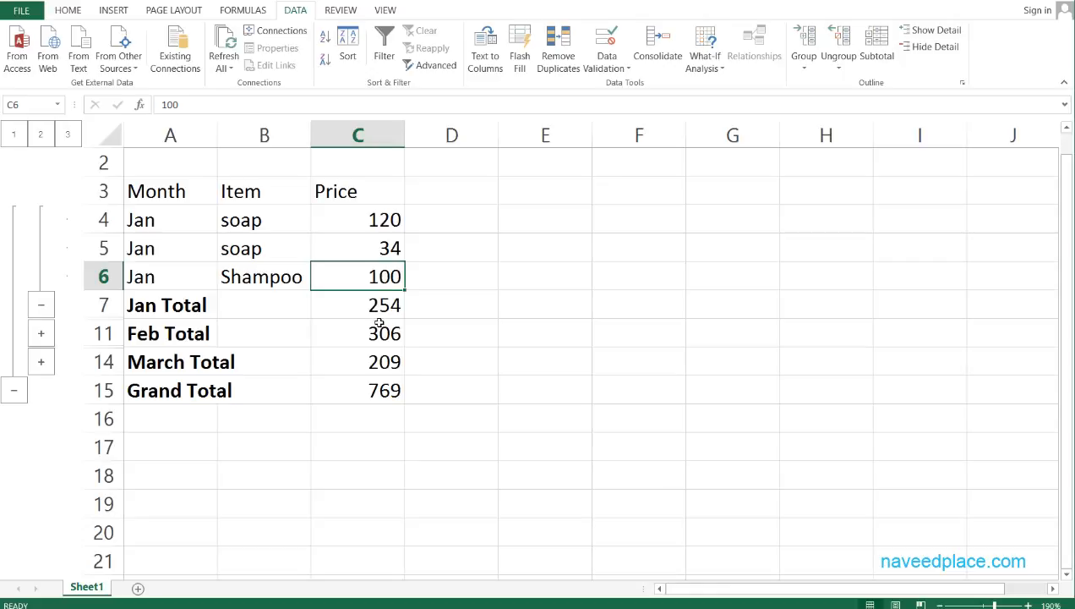
Step: Collapse the Jan group, then briefly expand and collapse the Feb and March groups in turn
left_click(43, 305)
left_click(41, 254)
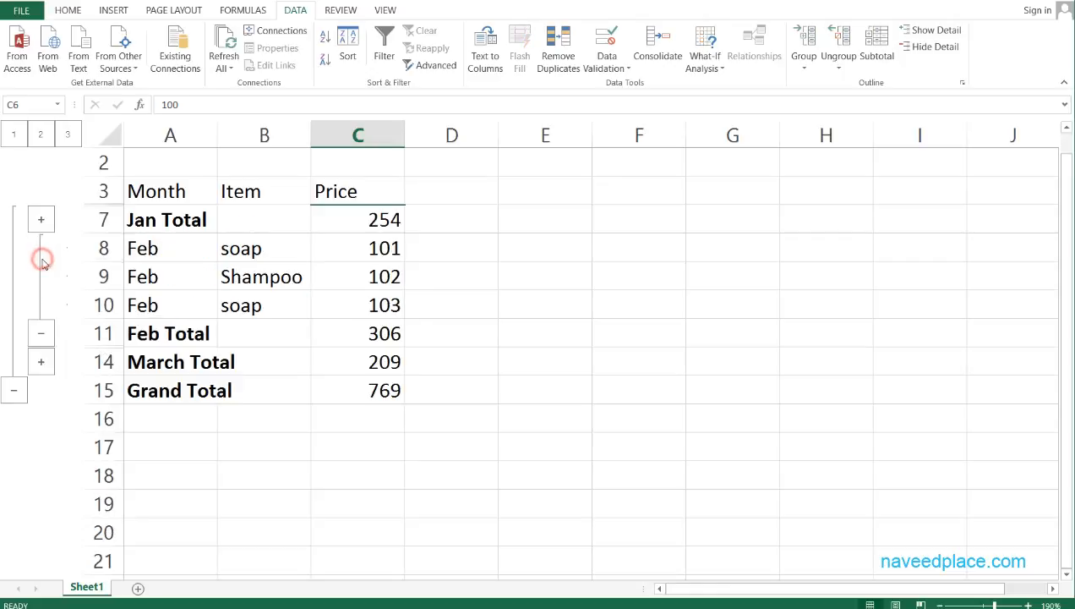
left_click(43, 330)
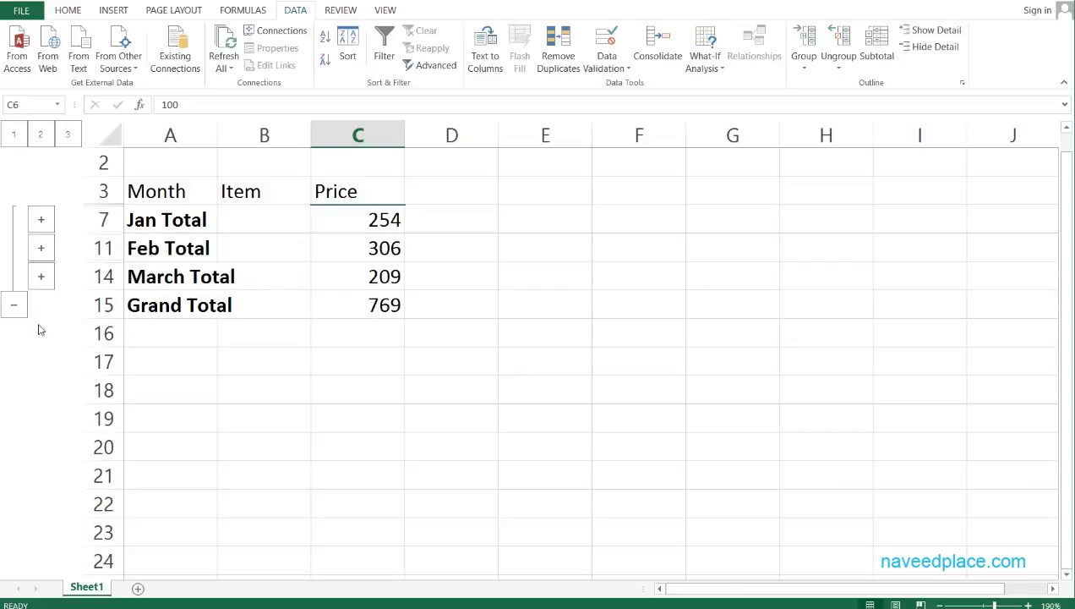
left_click(40, 277)
left_click(34, 336)
Step: Collapse the Grand Total group, expand it once and collapse it again
left_click(13, 305)
left_click(13, 221)
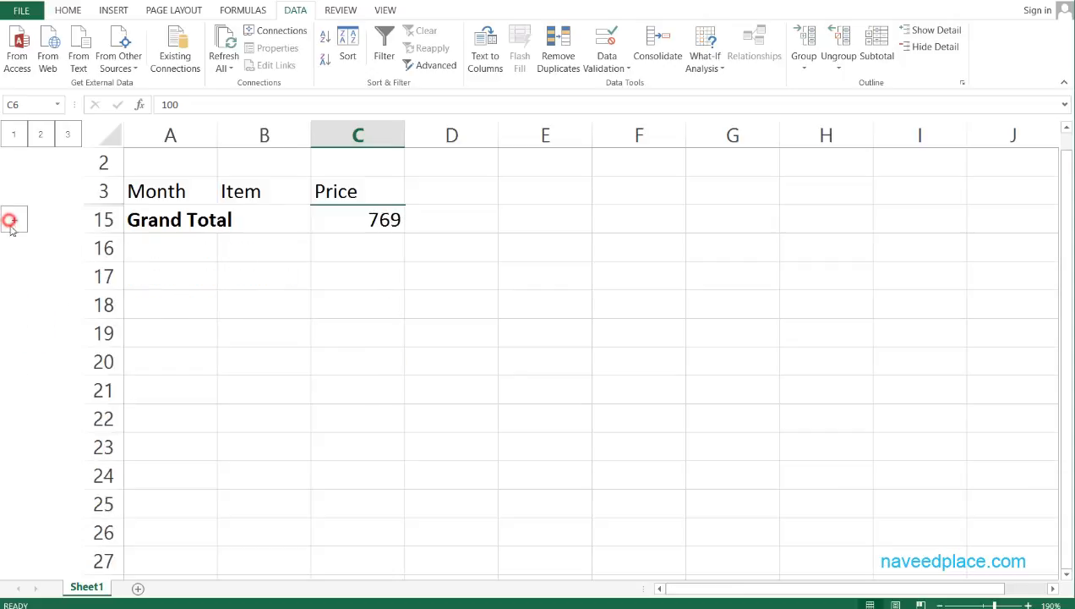
left_click(18, 305)
Step: Auto-fit column A to its contents and expand the Grand Total group to show the monthly totals
double_click(216, 140)
left_click(264, 218)
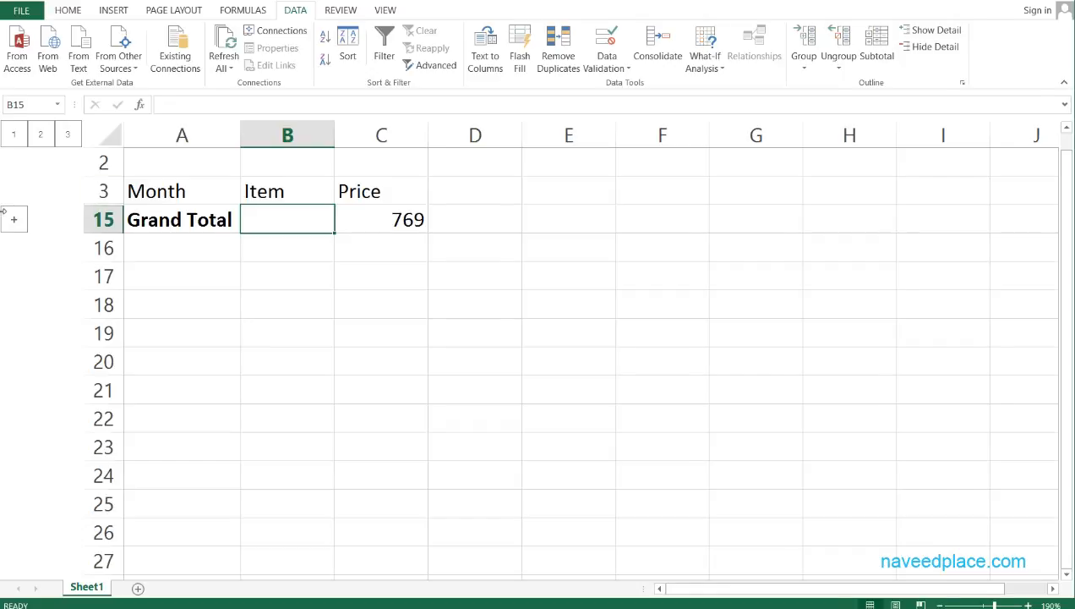
left_click(13, 219)
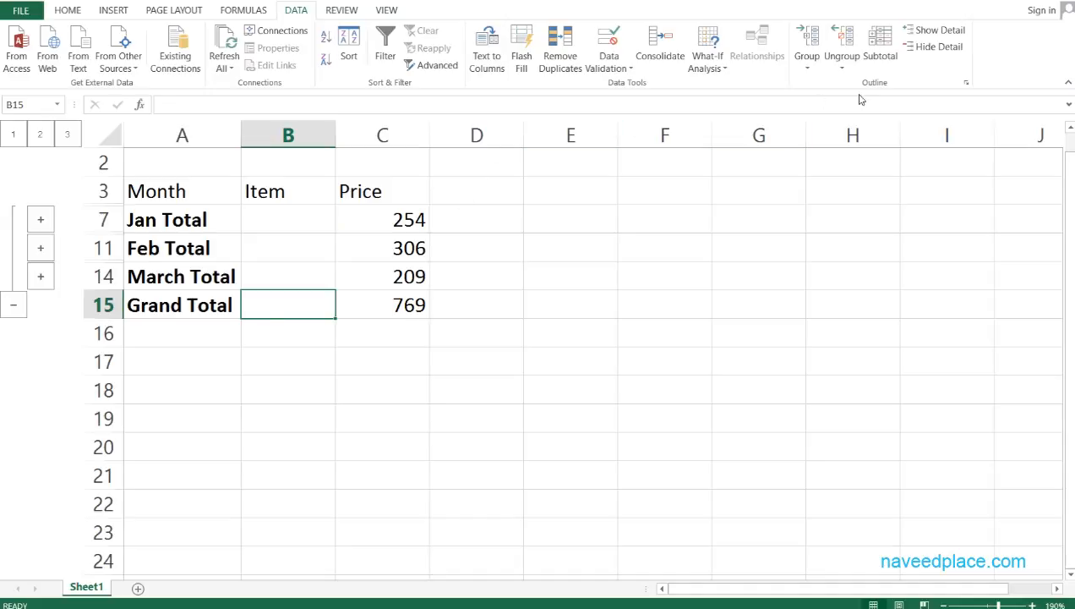
Step: Review the summary functions available for subtotals and close the Subtotal dialog without applying anything
left_click(880, 52)
left_click(627, 211)
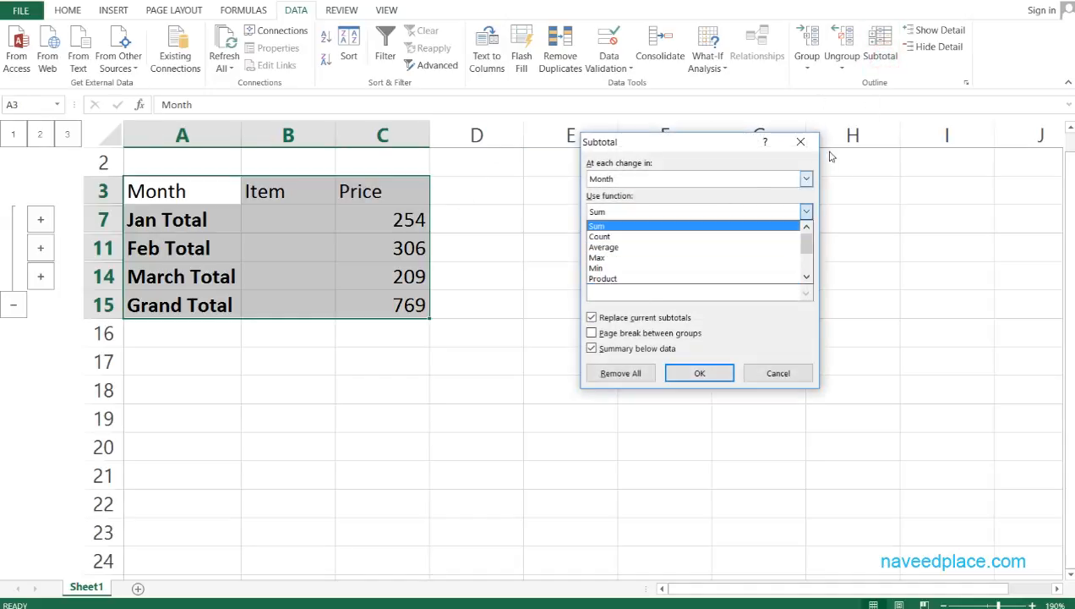
left_click(796, 144)
left_click(799, 141)
left_click(793, 139)
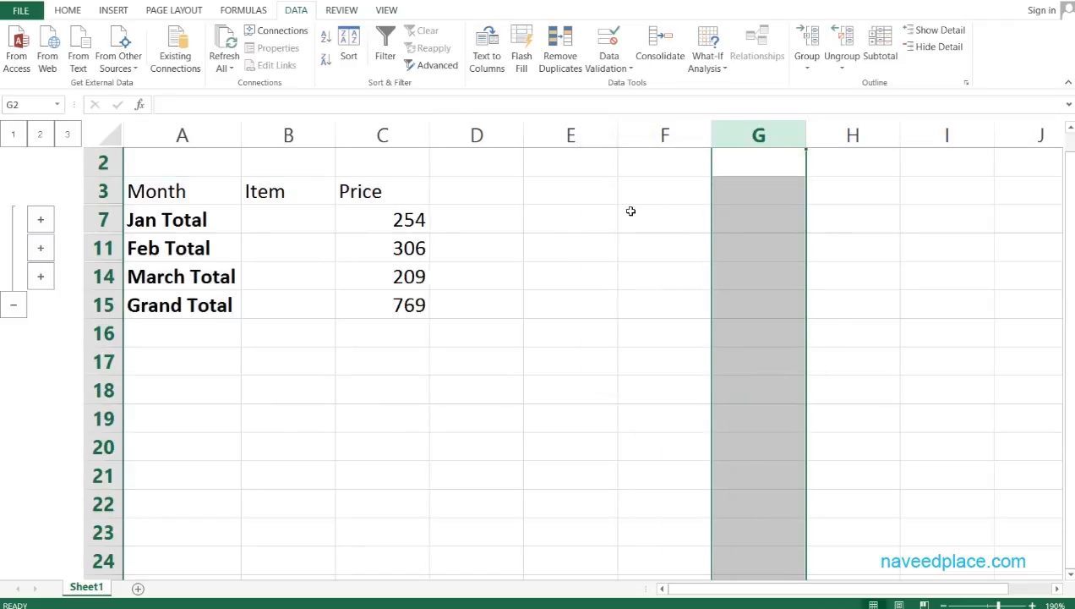